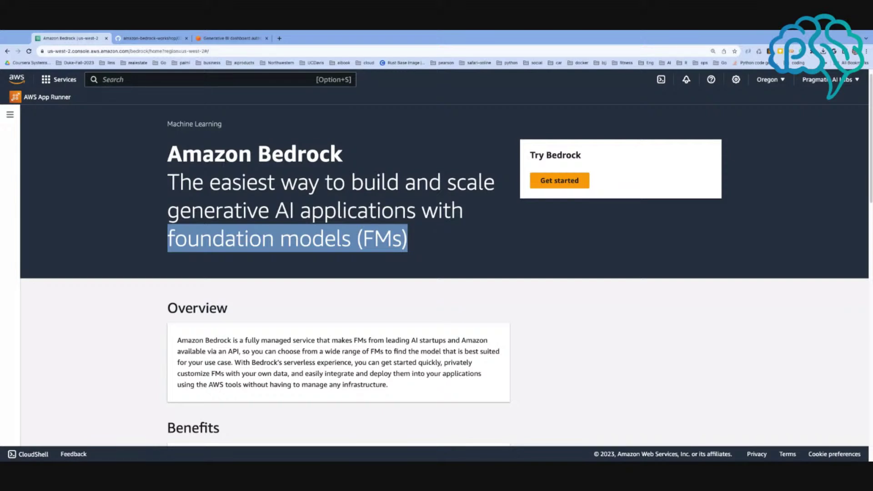
- Review the Amazon Bedrock landing page's overview, benefits and use cases, and get started to reach the service overview
scroll(508, 351, "down", 5)
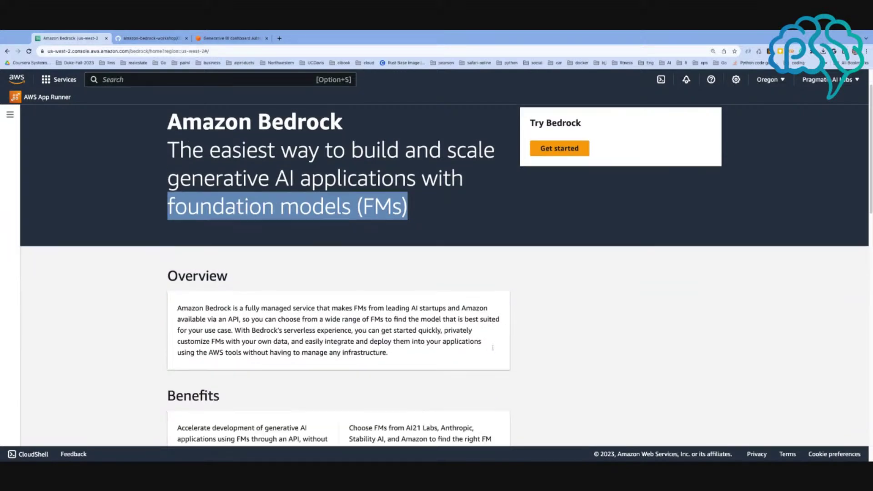
scroll(499, 342, "down", 3)
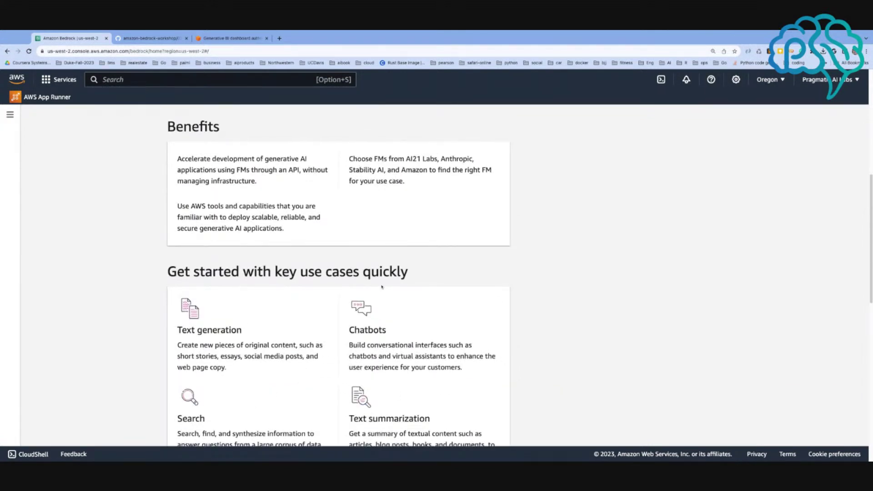
scroll(382, 285, "up", 8)
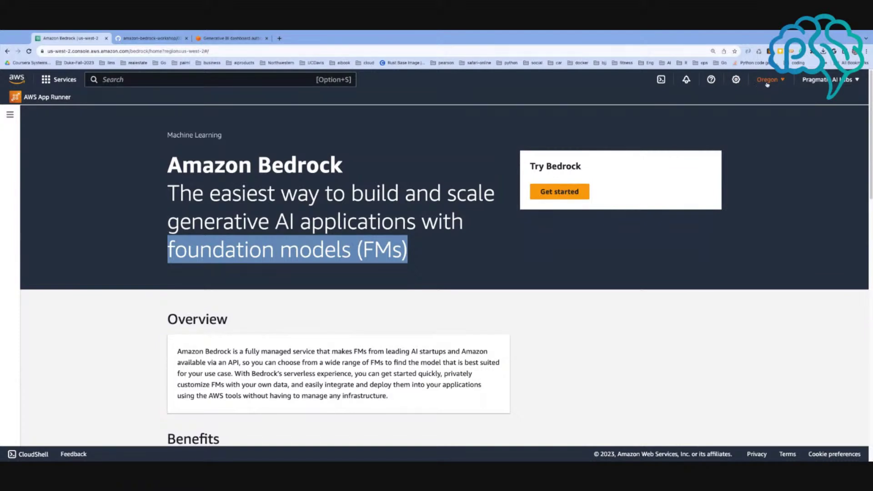
left_click(558, 195)
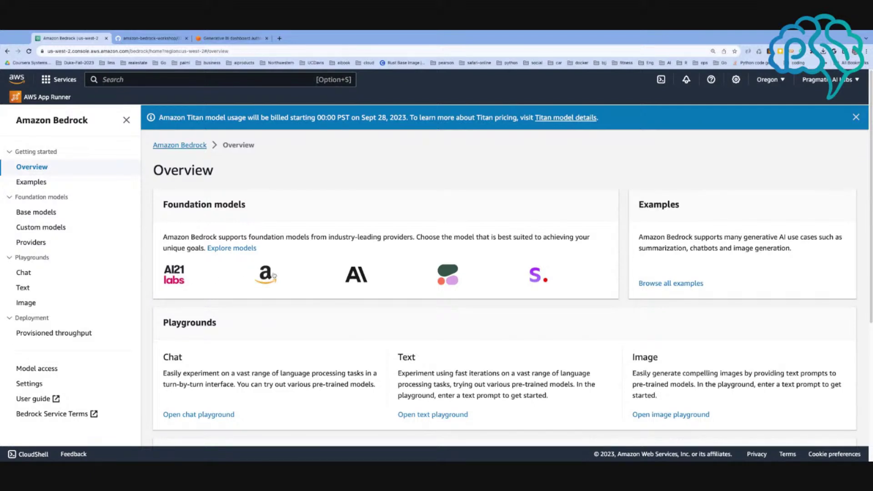
- Examine the Anthropic and Cohere model provider pages, including Anthropic's company description and Cohere's Command model details
left_click(354, 281)
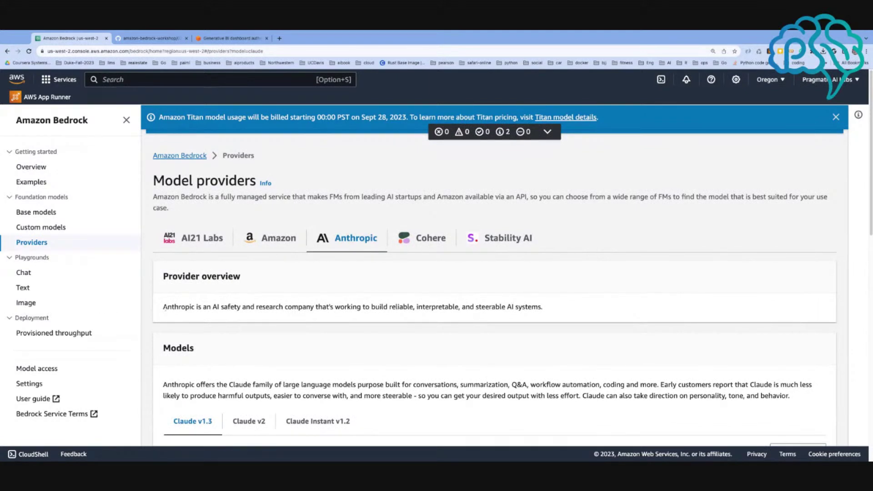
left_click_drag(315, 307, 163, 307)
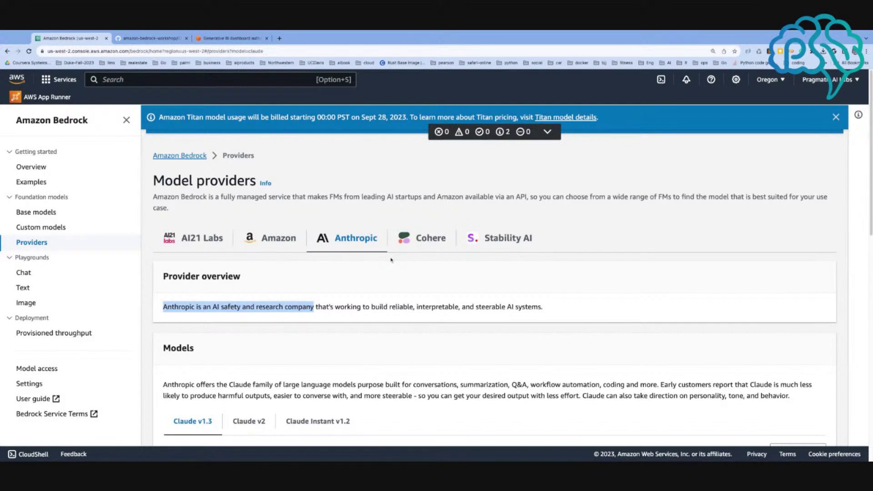
left_click(425, 239)
scroll(432, 241, "down", 4)
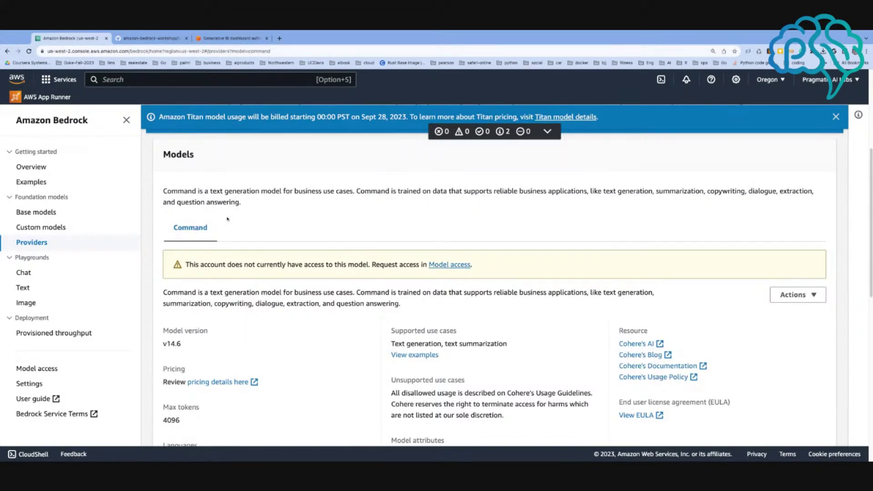
left_click(32, 242)
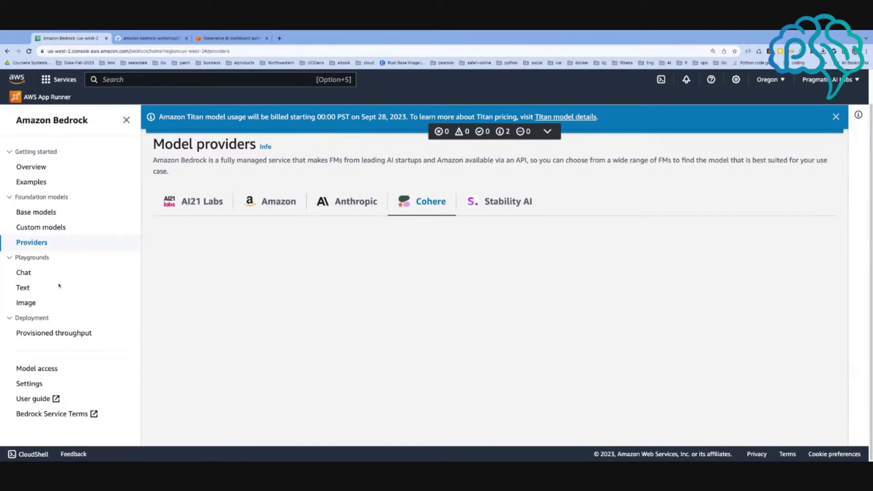
- Open the chat playground and select Anthropic's Claude V2 as the model
left_click(25, 273)
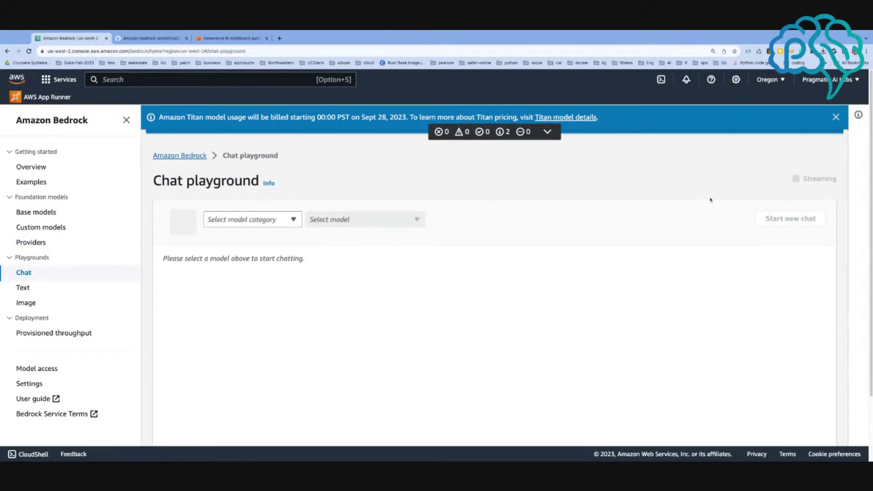
scroll(648, 237, "down", 2)
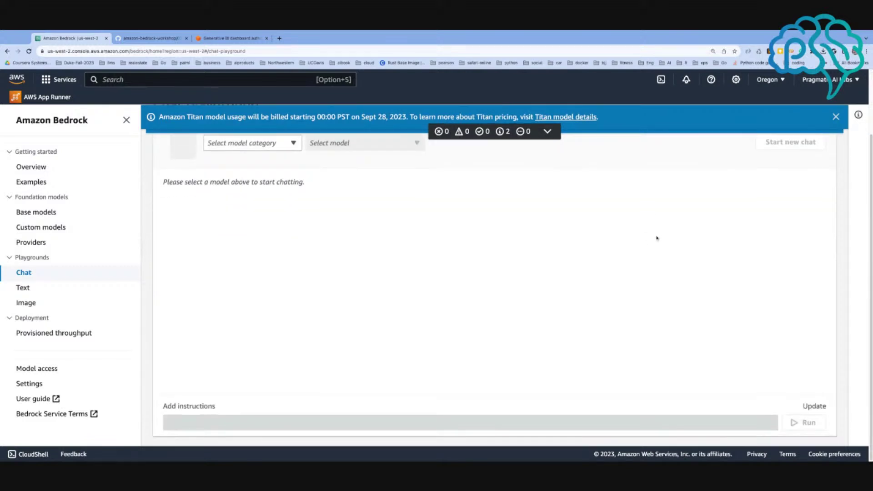
scroll(658, 248, "up", 2)
left_click(280, 218)
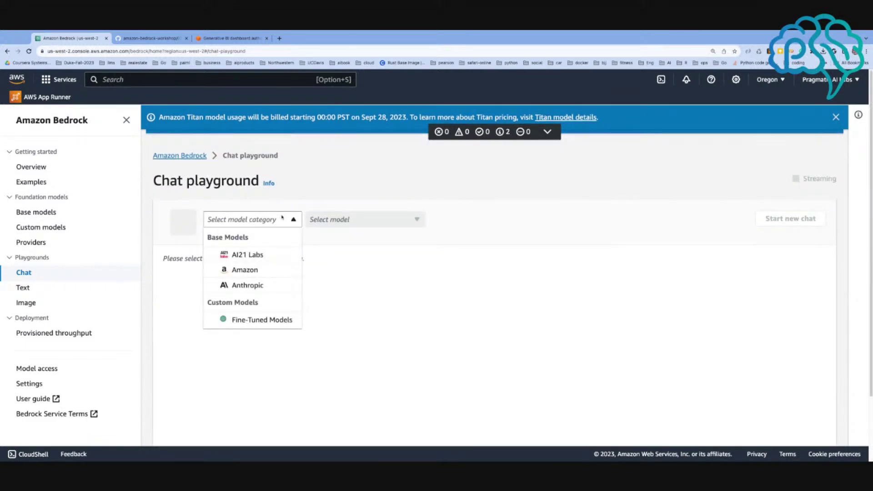
left_click(242, 286)
left_click(399, 220)
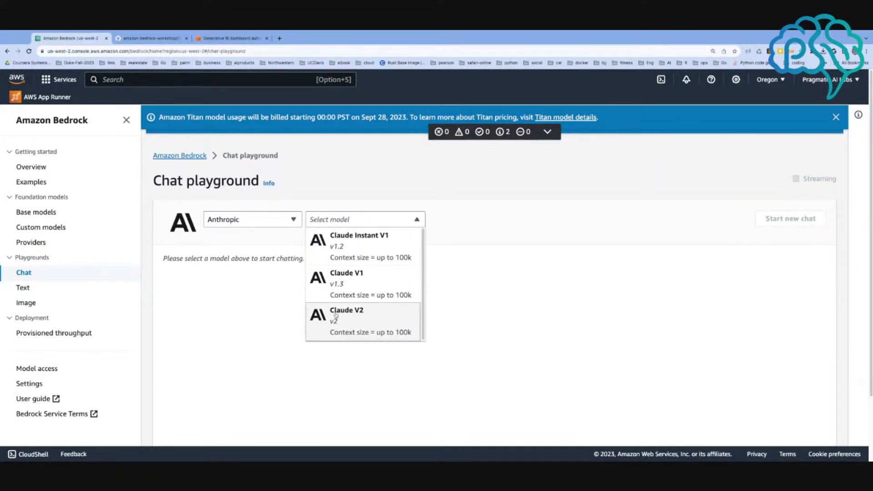
left_click(350, 317)
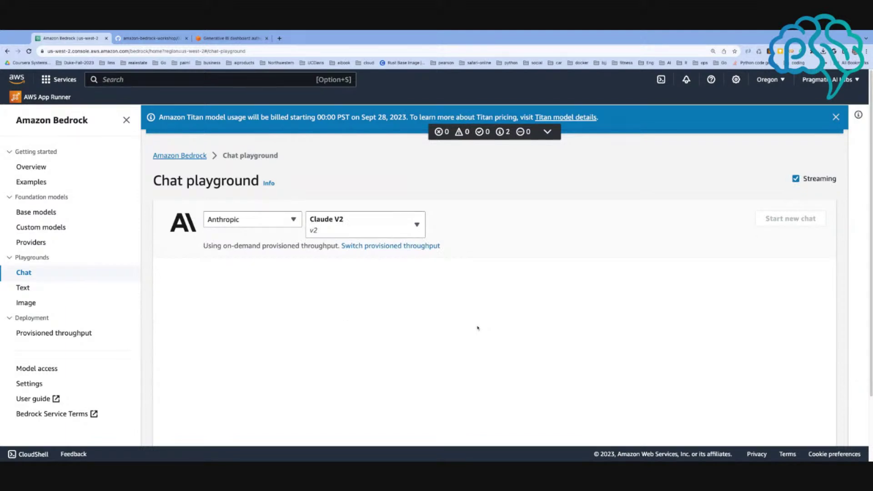
- Send the chat prompt "Give me an example of healthy food that is not ultra-processed?" and read the reply
scroll(477, 326, "down", 2)
left_click(207, 423)
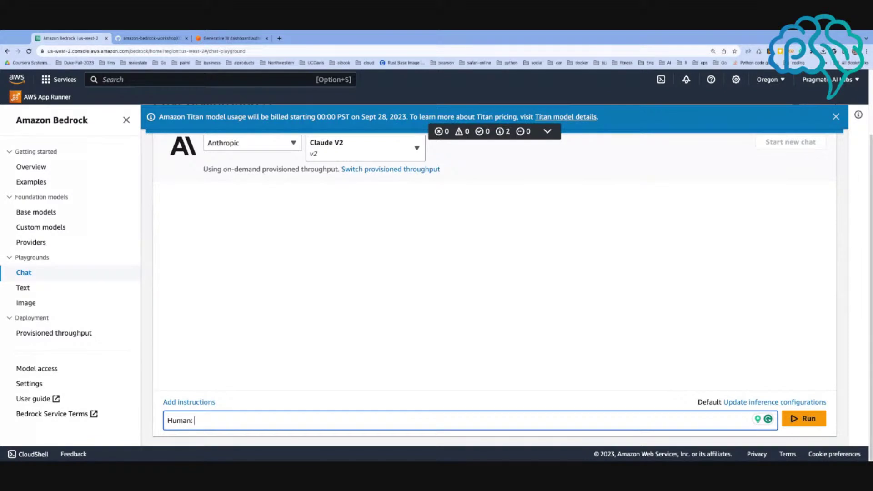
type("Give me an example of health")
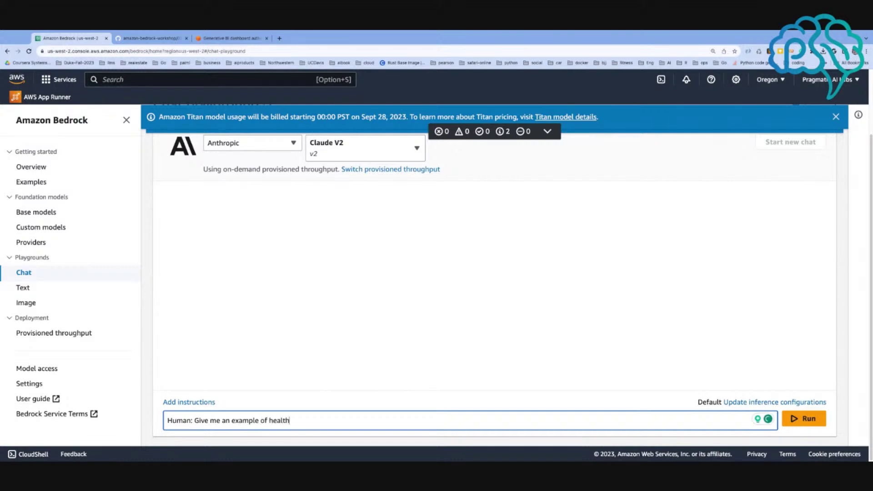
type("y food that is not-u")
key("BackSpace")
key("BackSpace")
type("ultra-processed?")
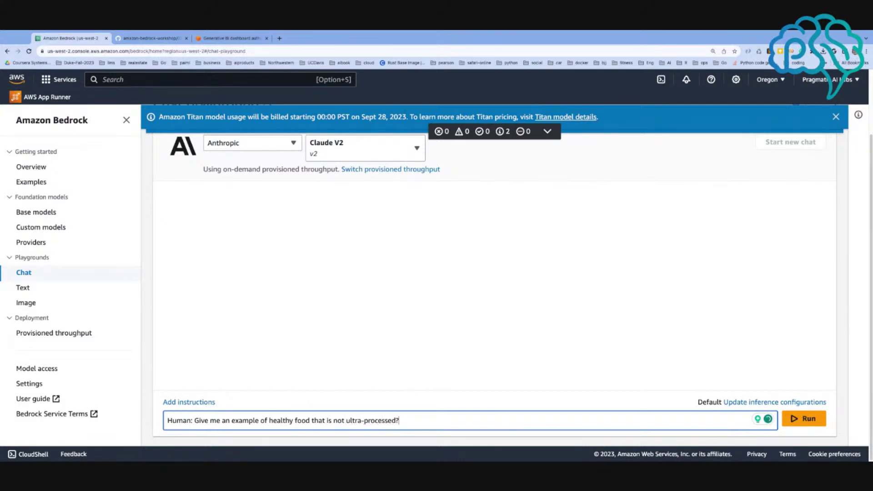
left_click(803, 418)
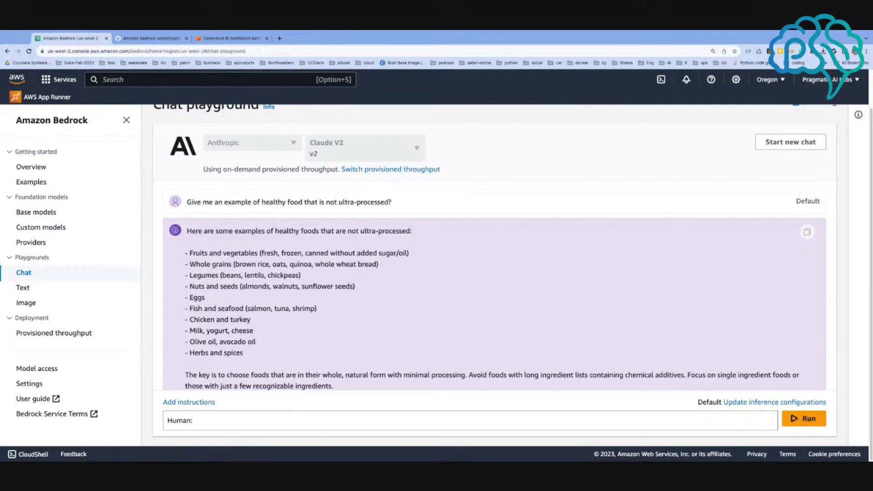
scroll(821, 321, "down", 1)
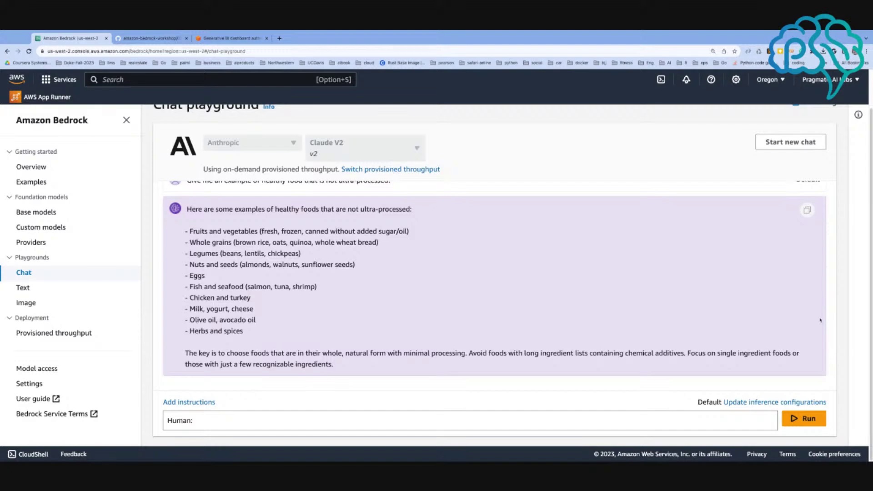
- Examine the chat's inference configurations for randomness, diversity, length and stop sequences, and close them without updating
left_click(756, 402)
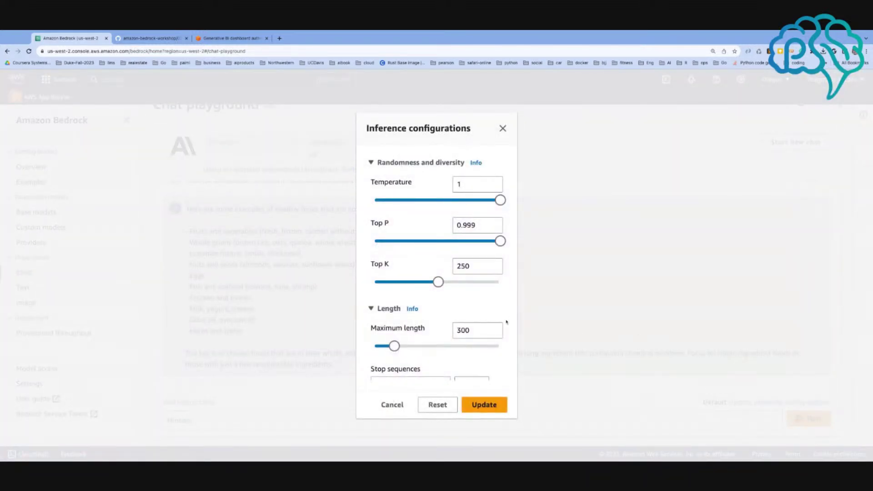
scroll(446, 276, "down", 1)
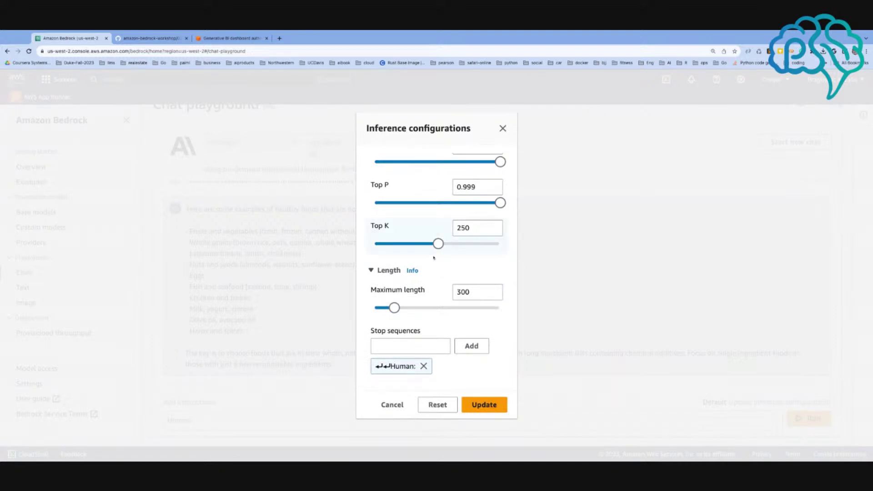
scroll(445, 334, "up", 1)
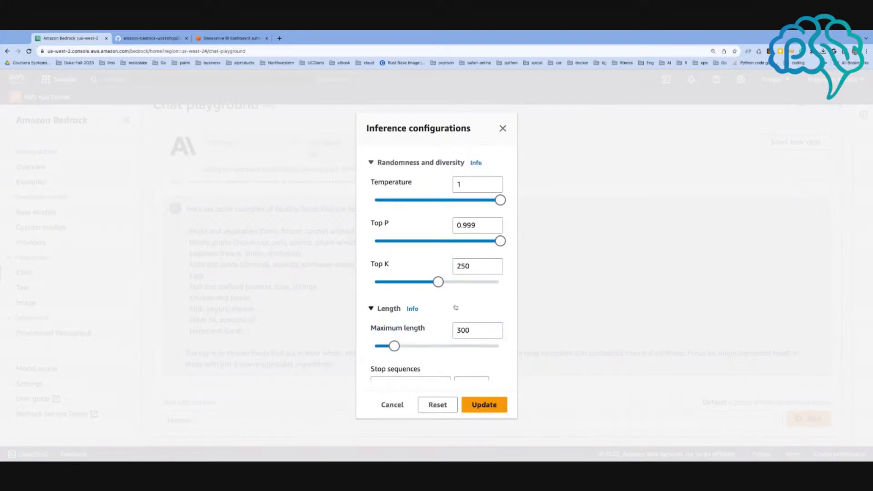
left_click(503, 129)
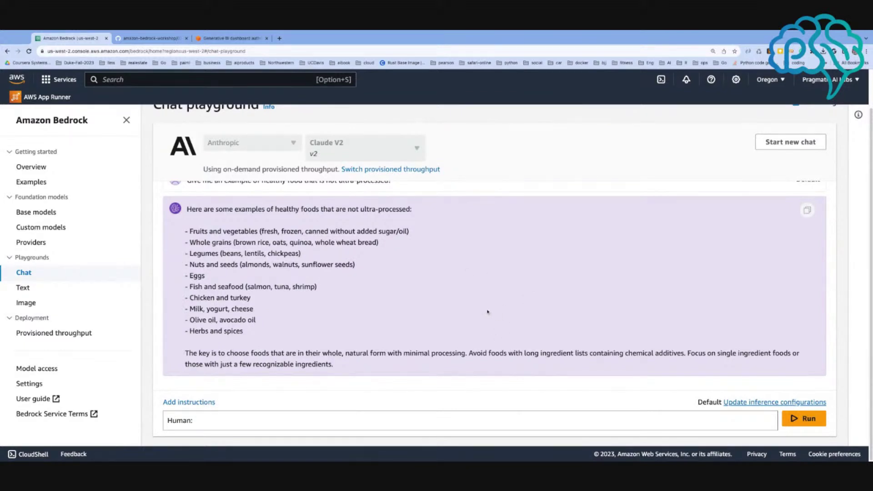
- Open the text playground and select Anthropic's Claude V2 as the model
left_click(23, 288)
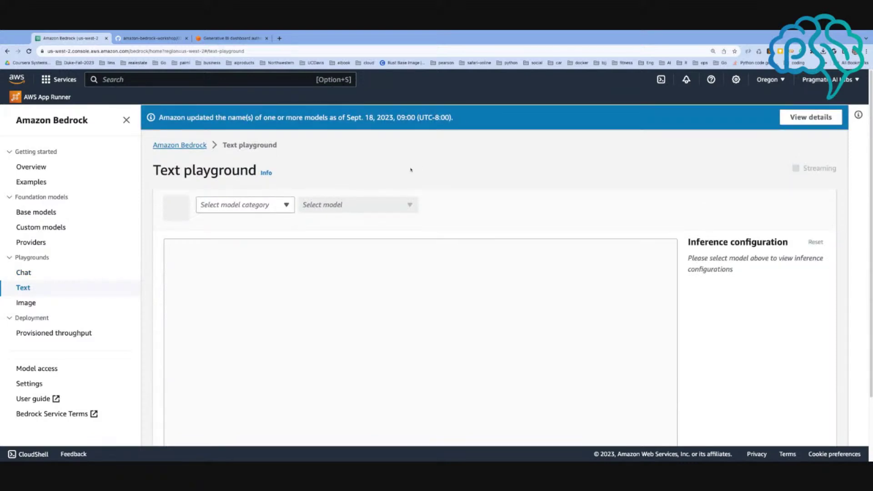
scroll(439, 176, "down", 2)
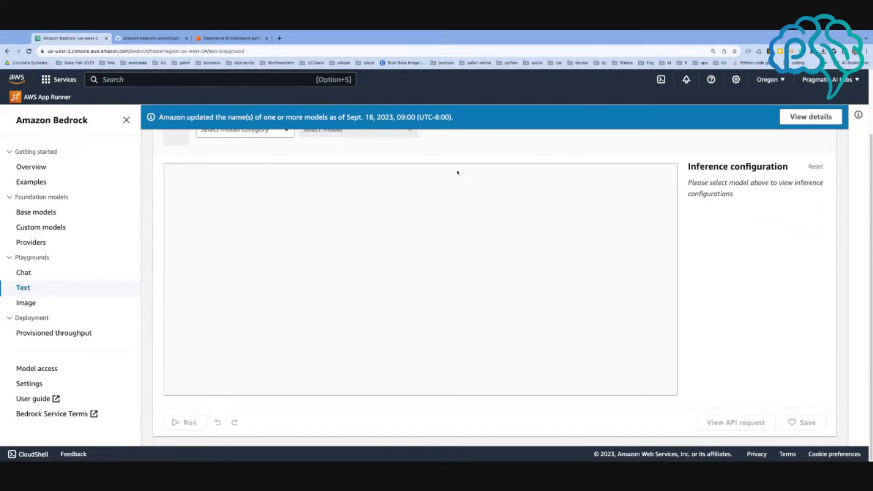
scroll(453, 177, "up", 2)
left_click(269, 207)
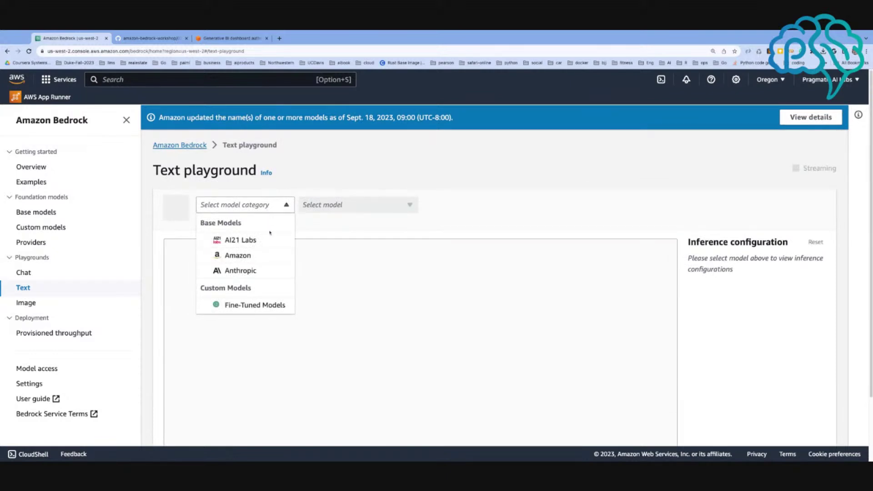
left_click(245, 272)
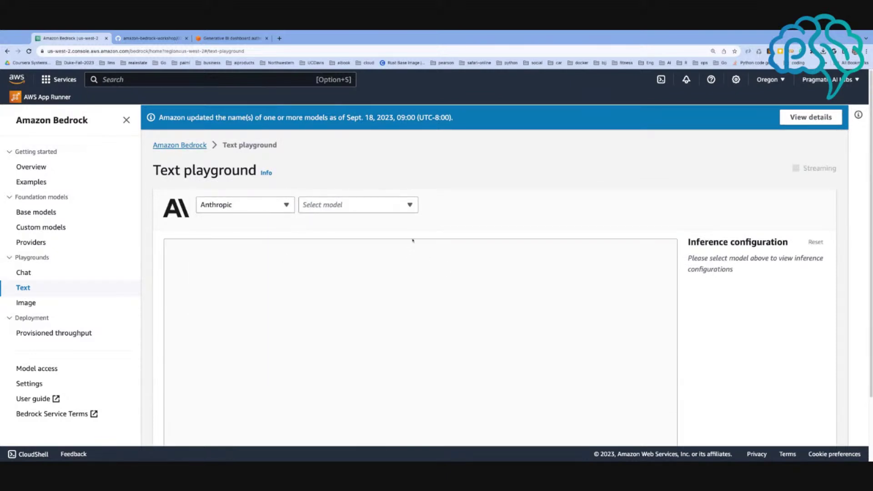
left_click(390, 206)
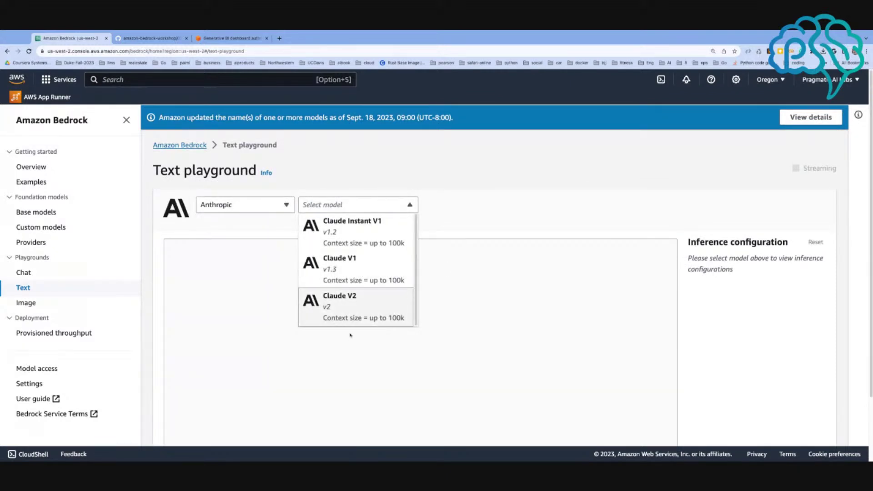
left_click(336, 307)
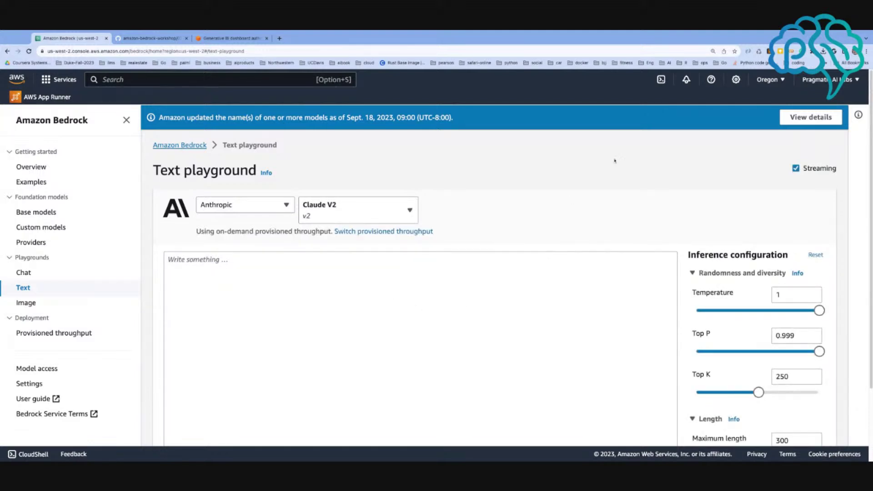
- Run the text prompt "What is a good example of an add function that runs in a main.rs Rust program?"
scroll(626, 168, "down", 2)
left_click(497, 196)
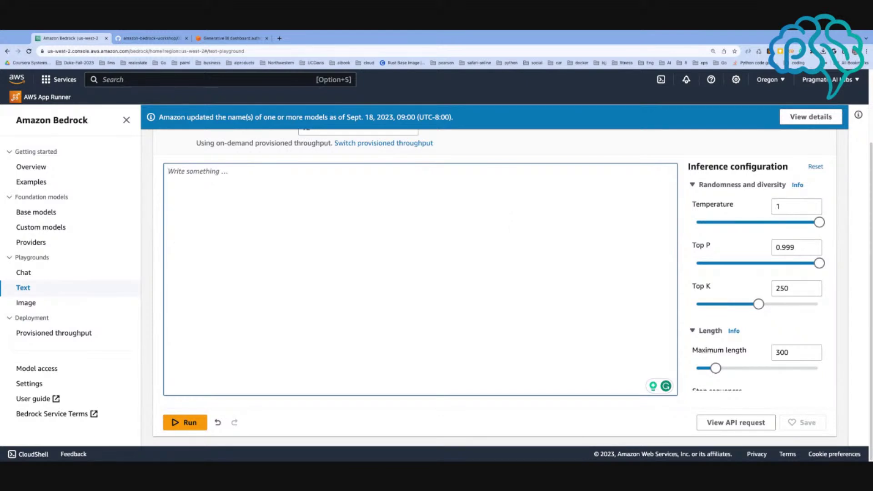
type("What is a good example of an add function that ")
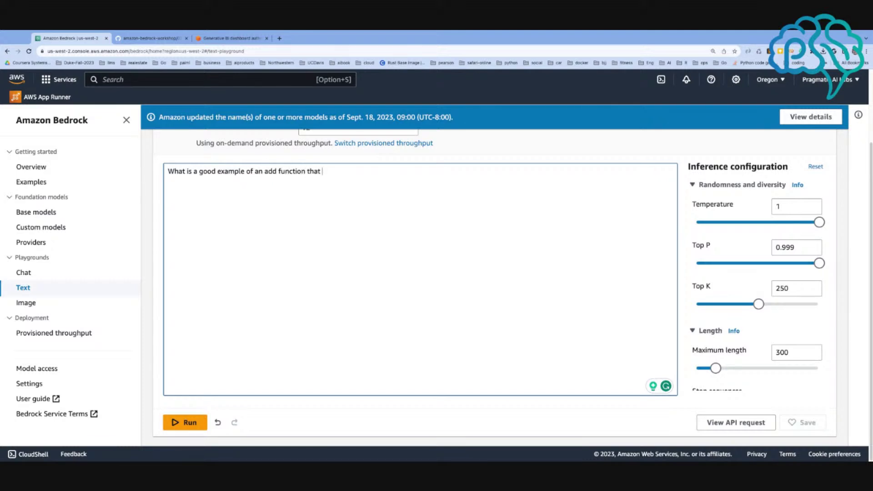
type("runs in a main.rs Rust program?")
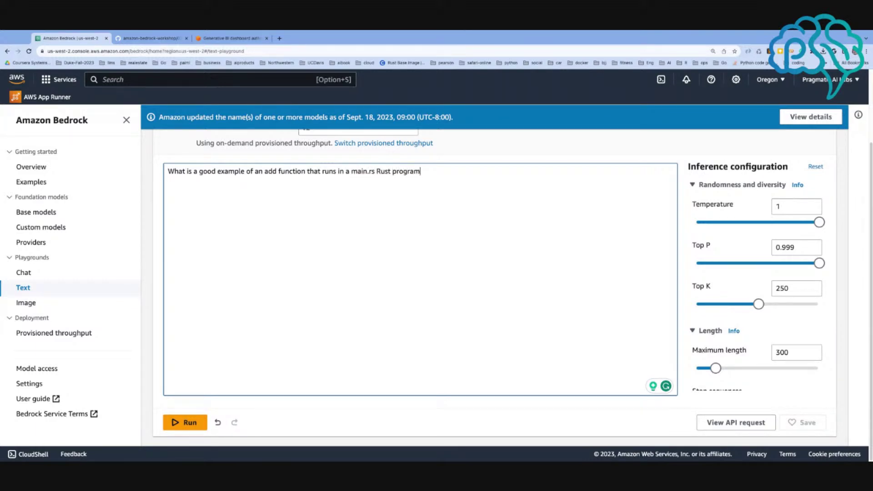
left_click(196, 423)
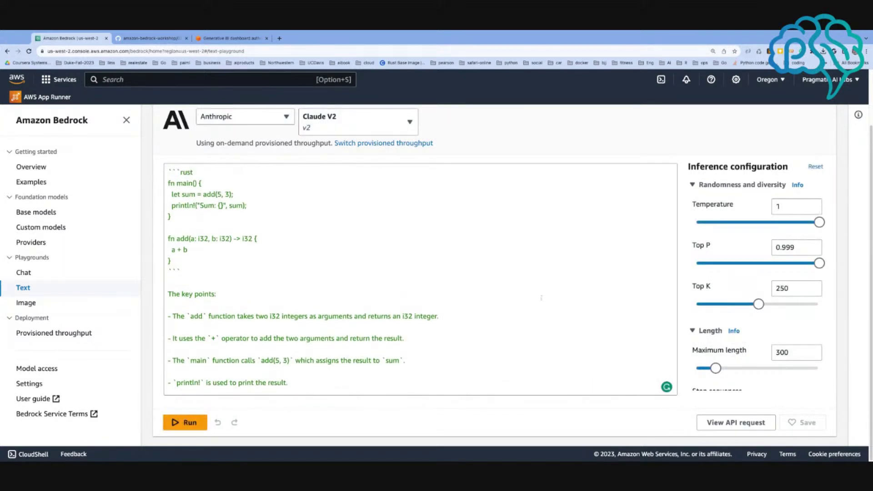
- Examine the generated Rust code, highlighting the add call in main and the add function definition
scroll(542, 296, "up", 2)
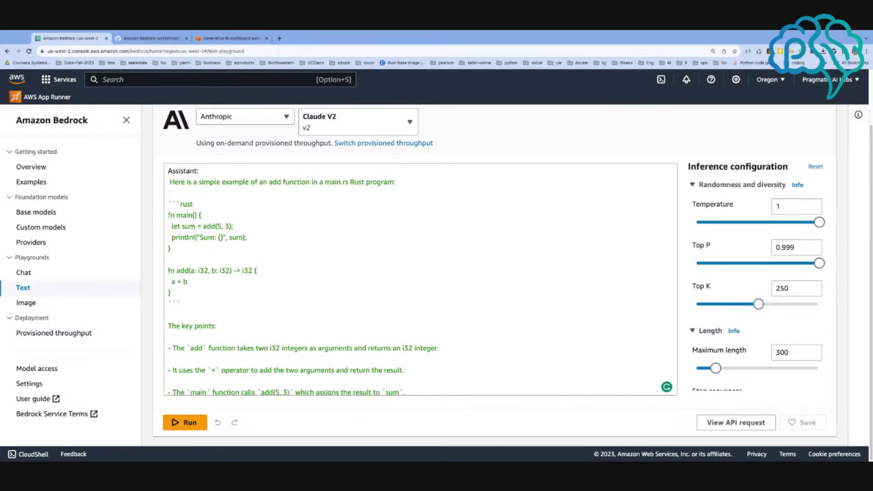
mouse_move(168, 215)
left_mouse_down()
mouse_move(201, 216)
mouse_move(172, 226)
left_mouse_up()
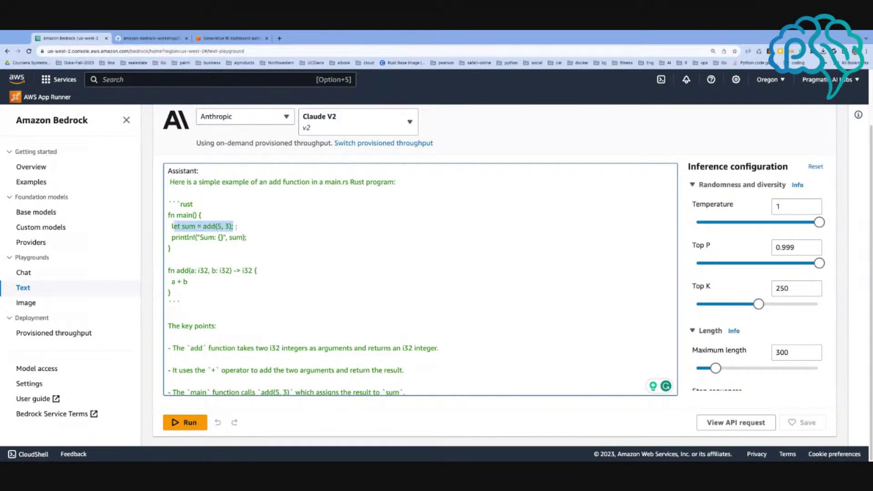
left_click_drag(171, 292, 168, 270)
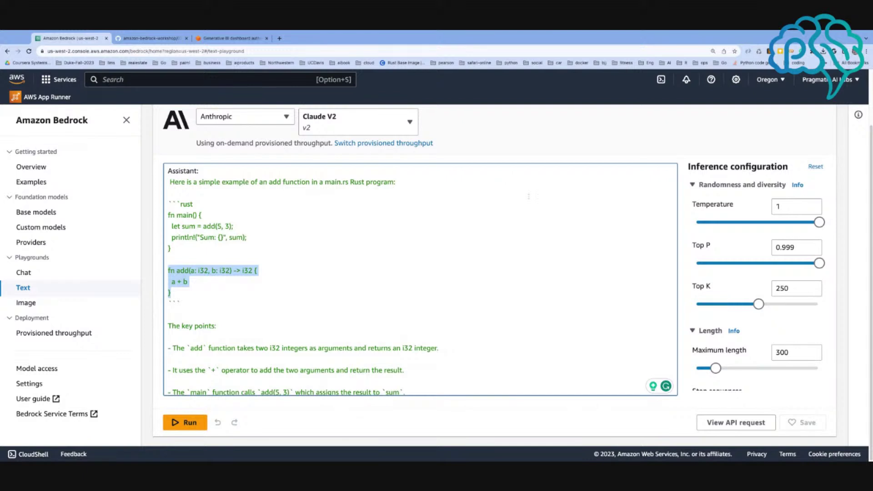
- Examine the key points explaining the generated Rust code, highlighting the whole list and clearing the highlight
scroll(506, 304, "down", 2)
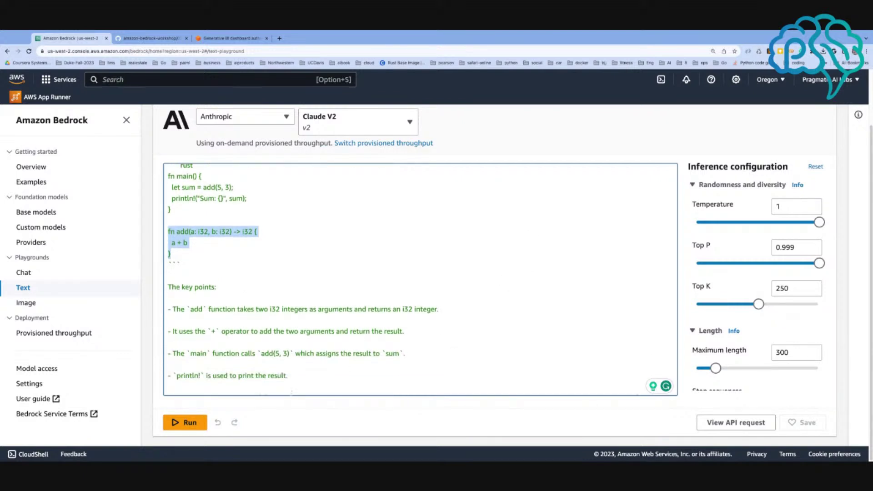
left_click_drag(168, 273, 296, 376)
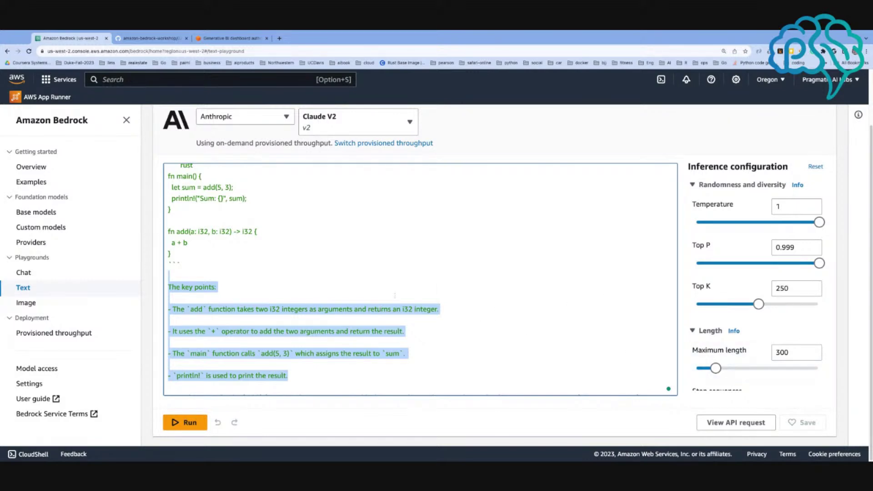
left_click(407, 404)
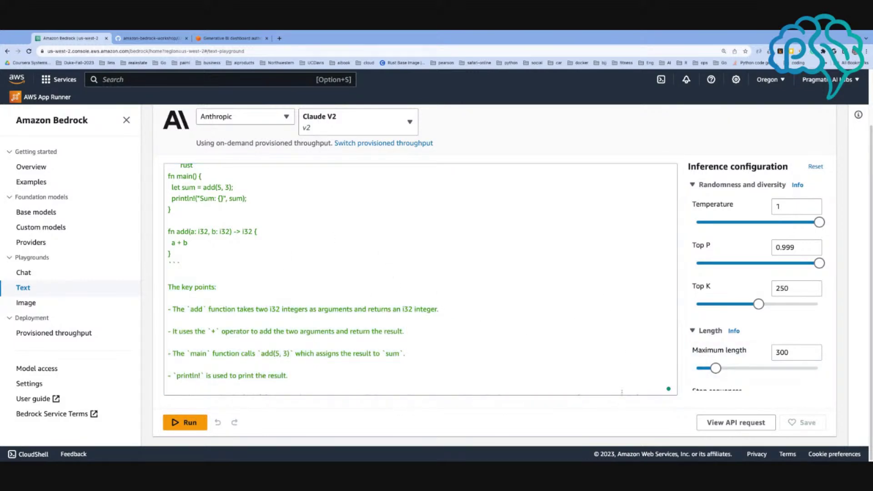
- View the API request for the Claude V2 text prompt, highlight its JSON, and close it after a second look
left_click(724, 423)
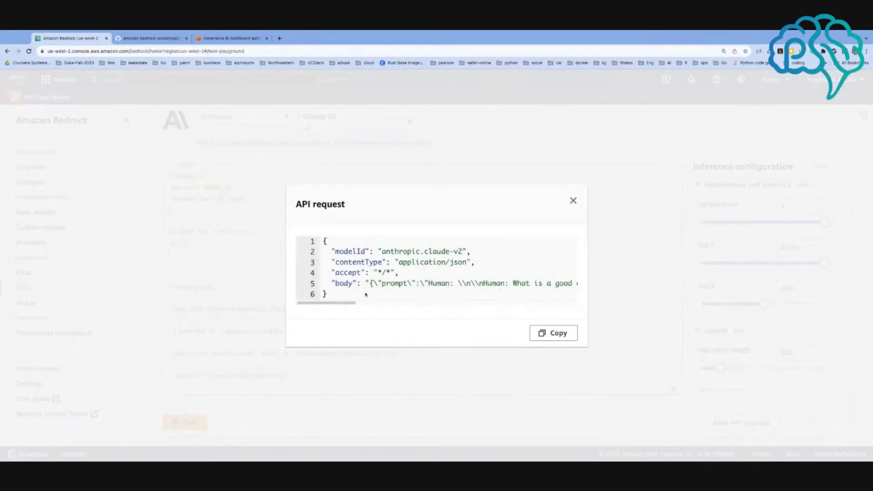
left_click_drag(325, 238, 327, 294)
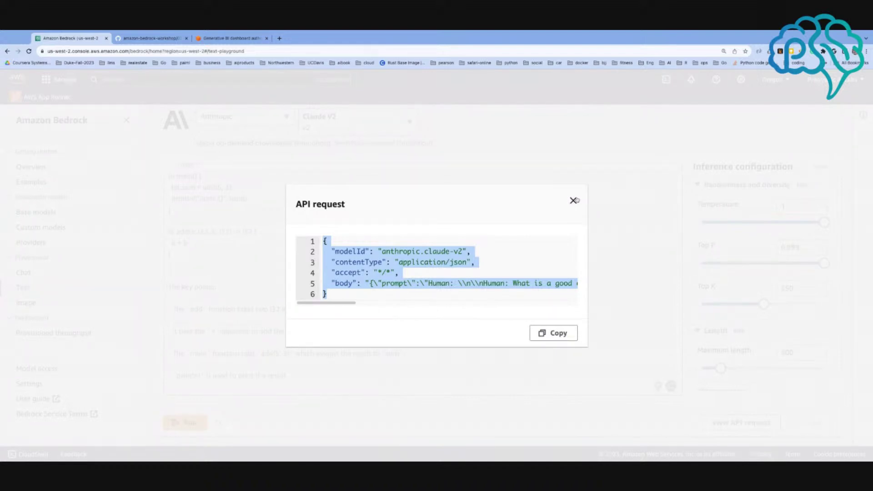
left_click(574, 201)
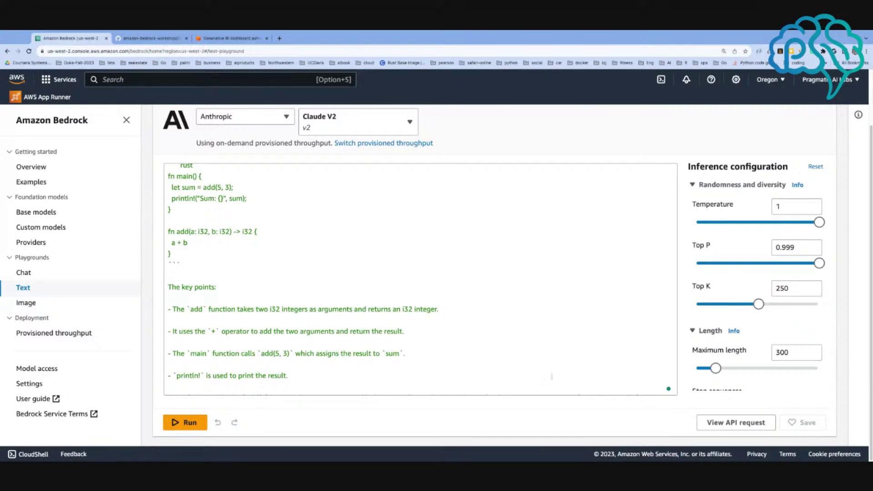
left_click(768, 426)
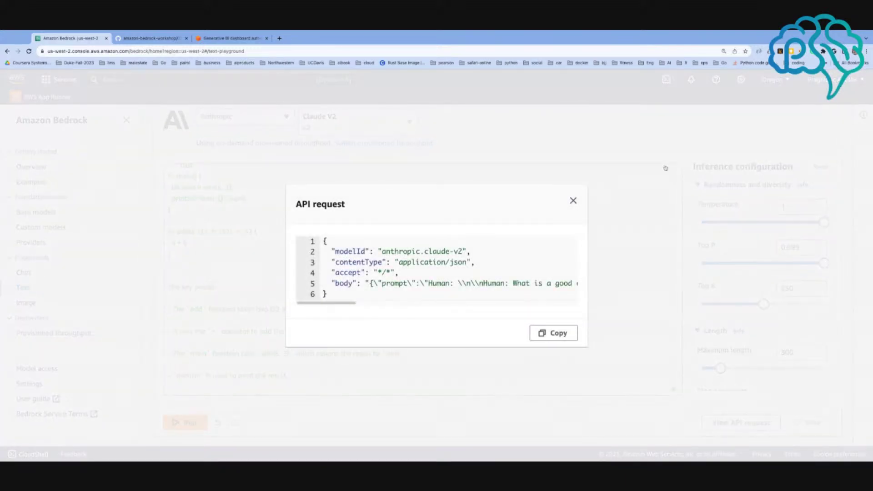
left_click(573, 202)
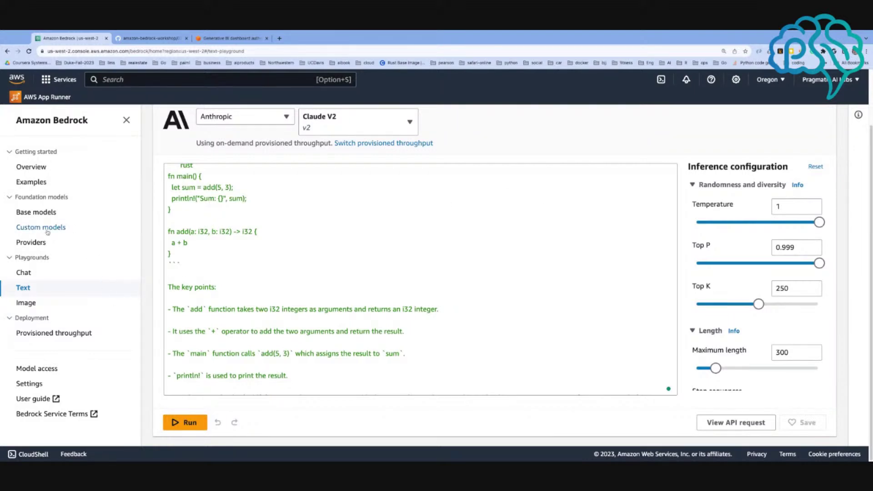
- Open the base models list, discarding the unsaved playground changes, and collapse the Claude, Command, Jurassic-2 and Stable Diffusion families
left_click(44, 214)
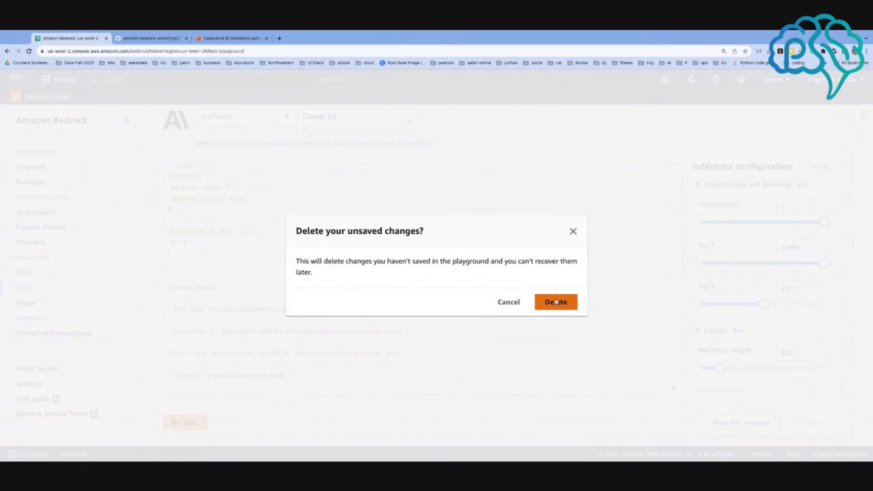
left_click(556, 302)
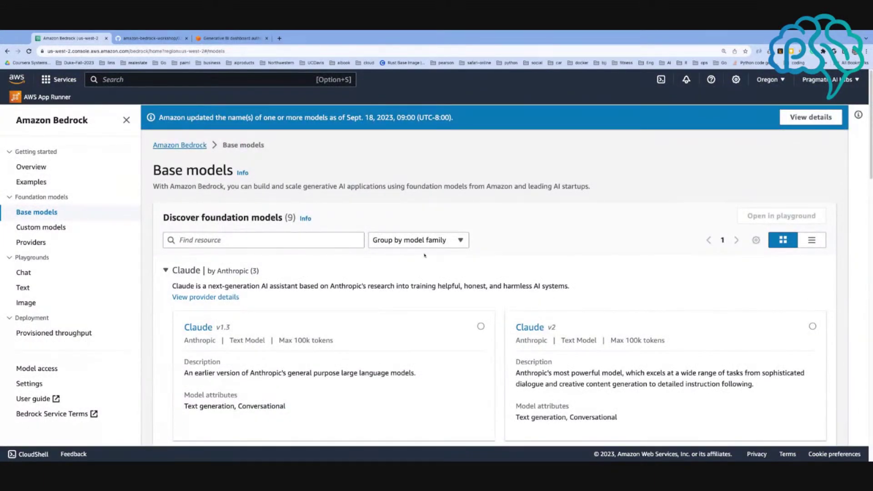
scroll(464, 254, "down", 1)
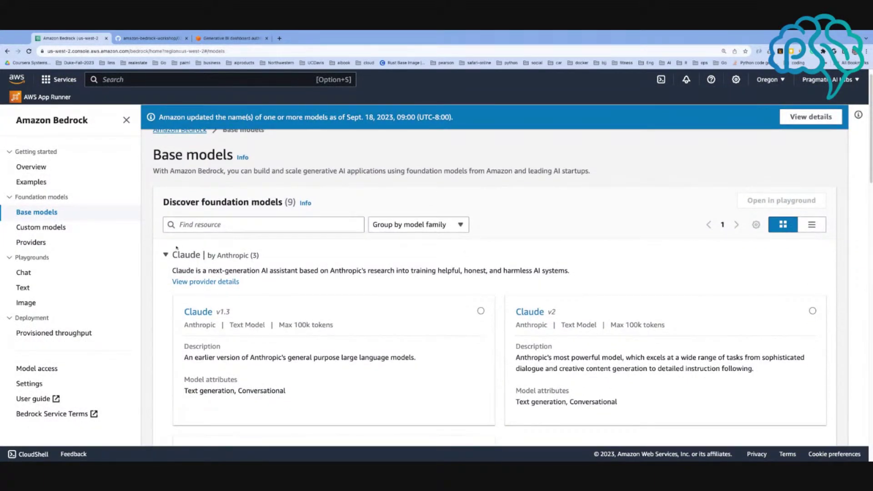
left_click(167, 255)
left_click(165, 296)
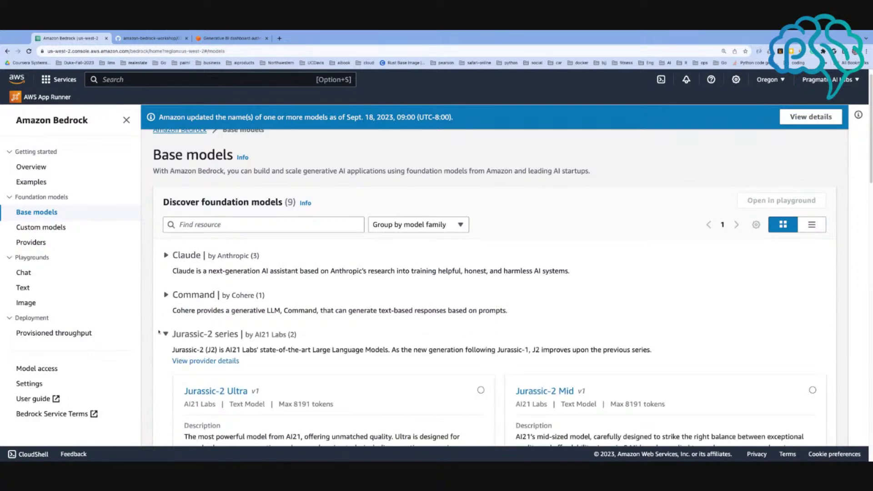
left_click(191, 335)
left_click(205, 374)
scroll(202, 360, "down", 5)
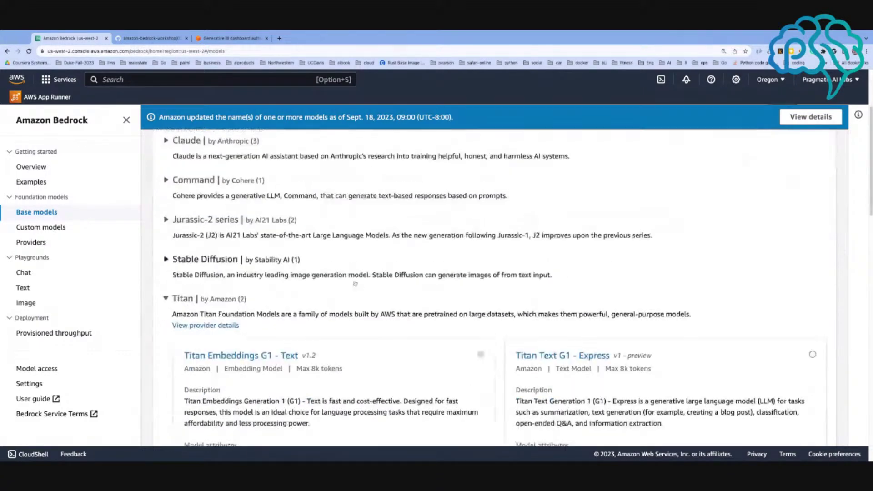
- Examine Amazon's Titan models, highlighting the model attributes heading and "Code generation" for Titan Text G1 - Express
scroll(168, 214, "down", 5)
left_click(166, 192)
left_click(166, 192)
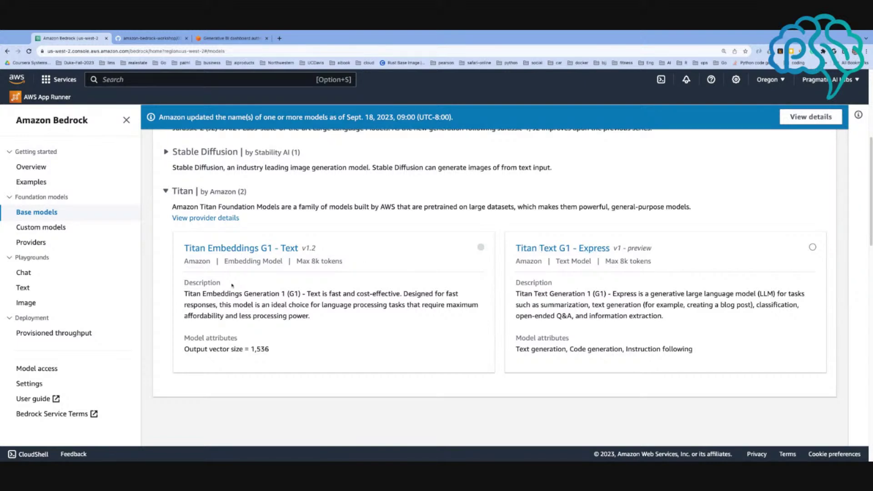
left_click_drag(516, 339, 569, 339)
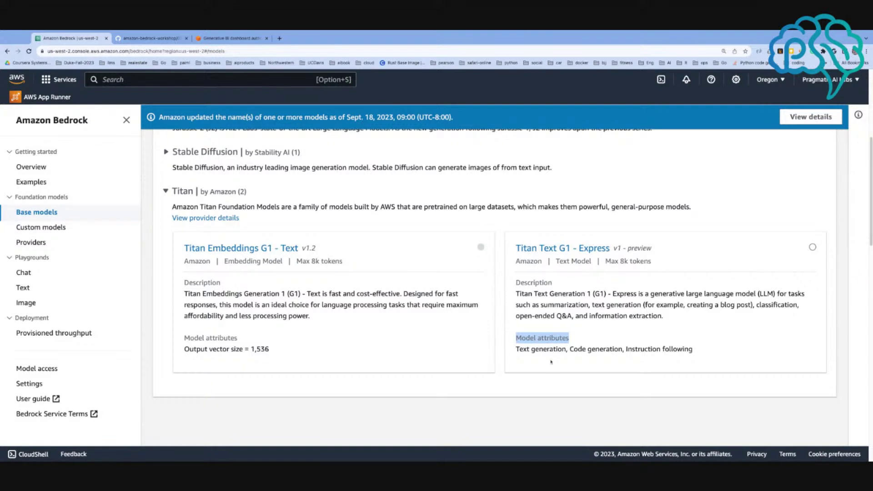
left_click(569, 339)
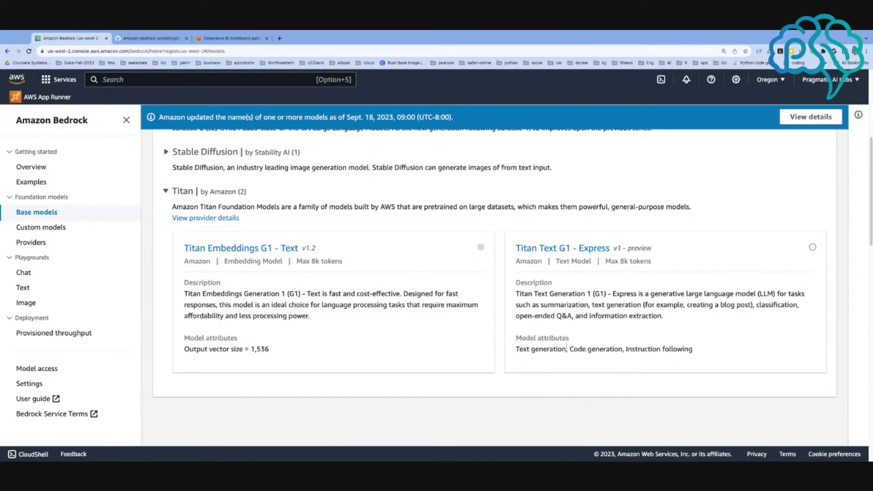
left_click_drag(568, 349, 623, 349)
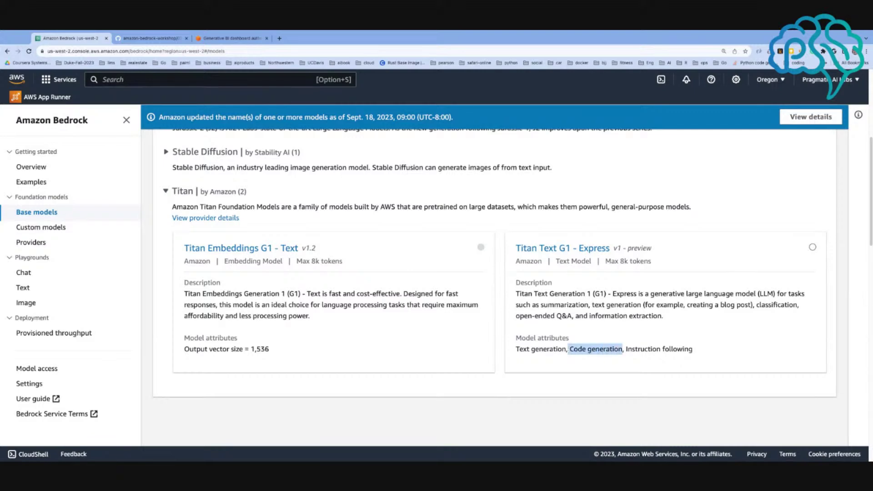
- Expand the Jurassic-2 series and open the provider details for Jurassic-2 Mid
scroll(343, 284, "up", 2)
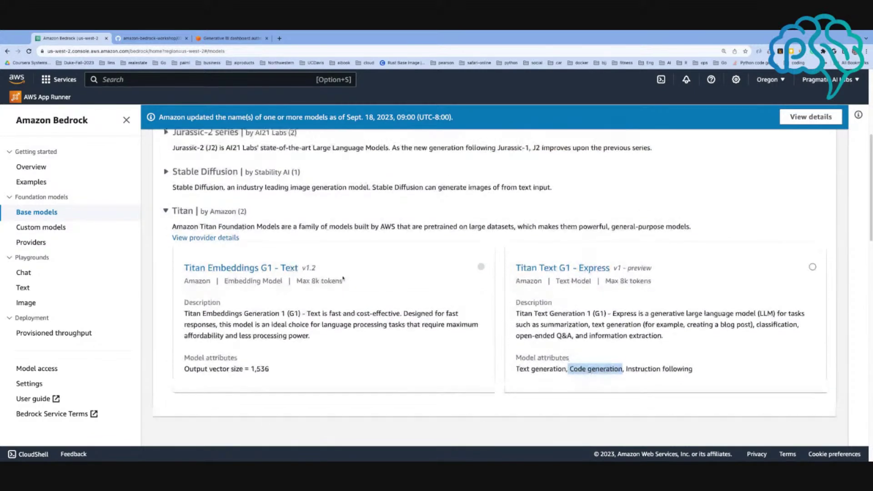
scroll(343, 284, "up", 5)
left_click(206, 244)
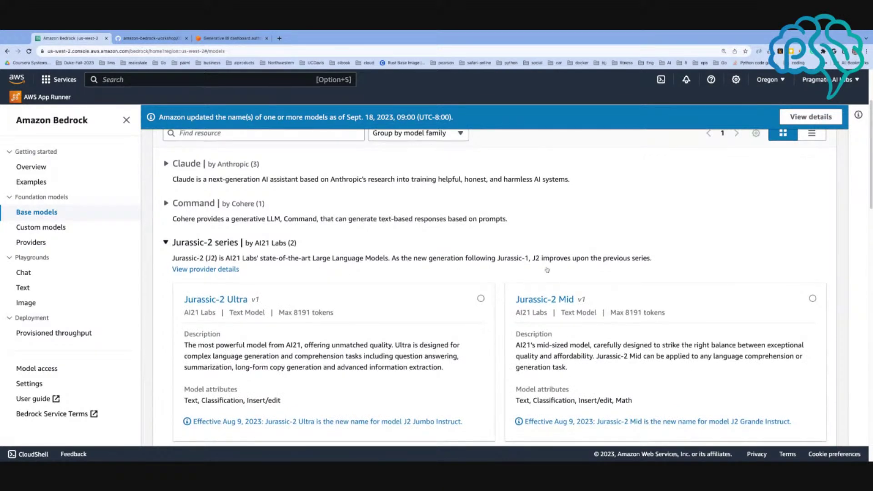
scroll(549, 269, "down", 5)
double_click(634, 297)
left_click(549, 196)
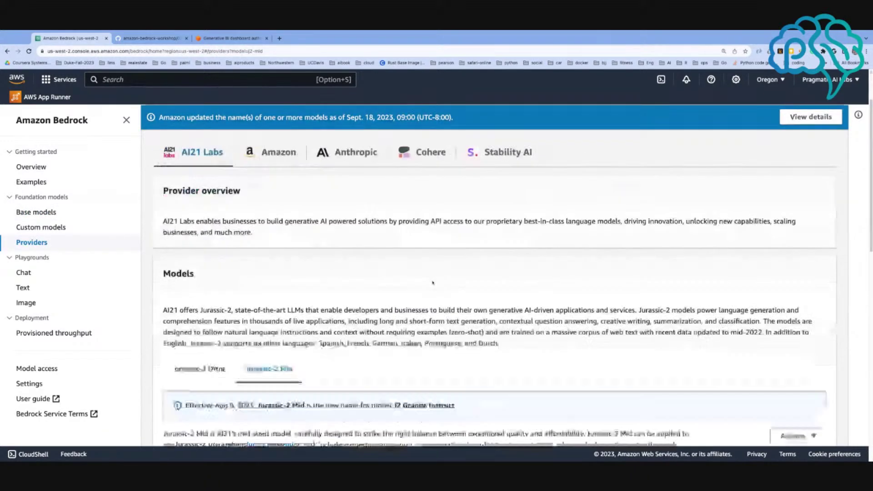
- Review the Jurassic-2 Mid details down to the API request and select all of its sample code
scroll(440, 279, "down", 3)
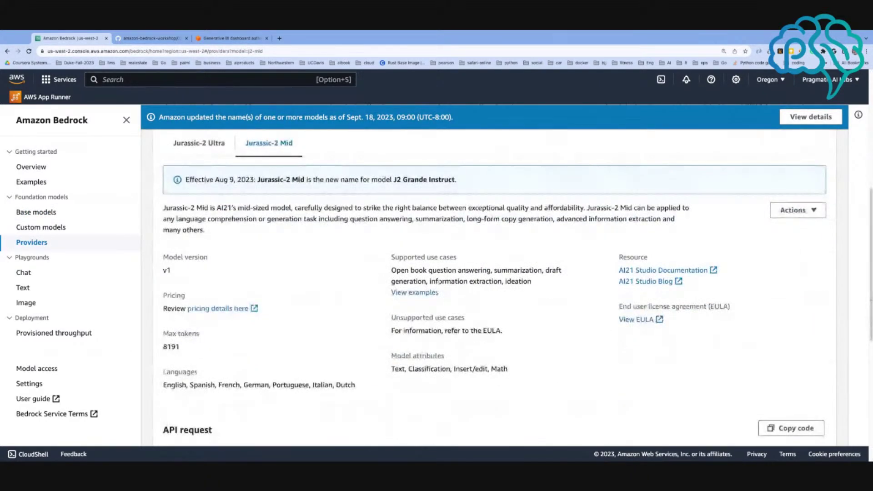
scroll(440, 285, "down", 2)
scroll(439, 286, "down", 2)
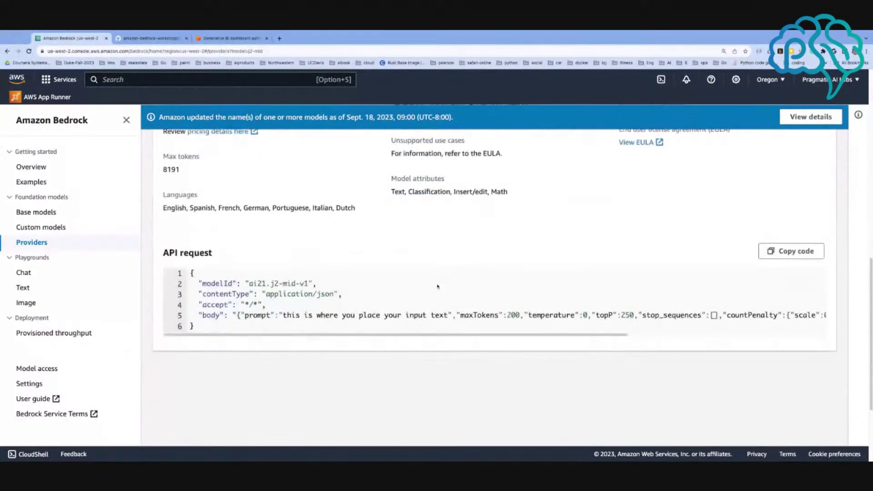
key("super+a")
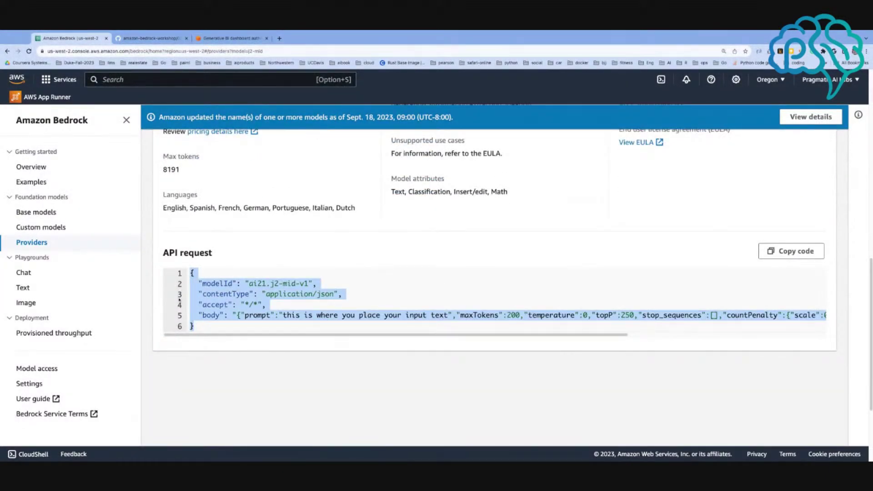
- Open the chat playground, choose AI21 Labs as the model category, and view its available models without selecting one
left_click(26, 274)
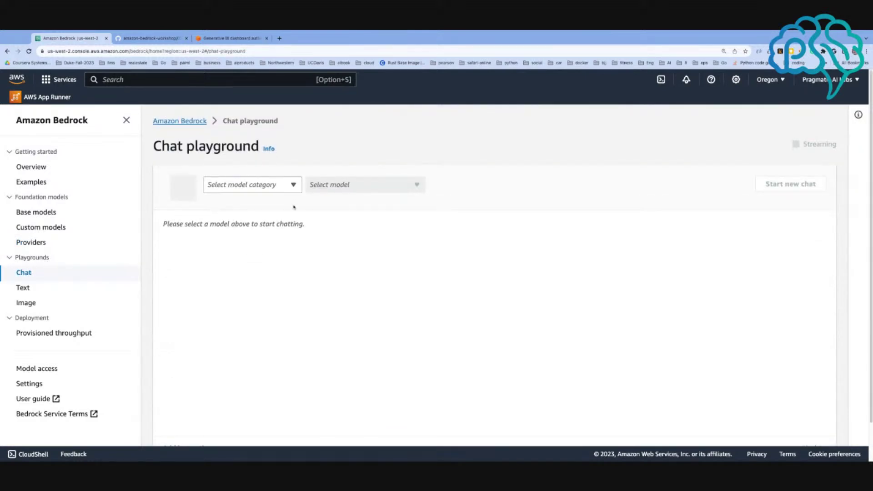
left_click(274, 208)
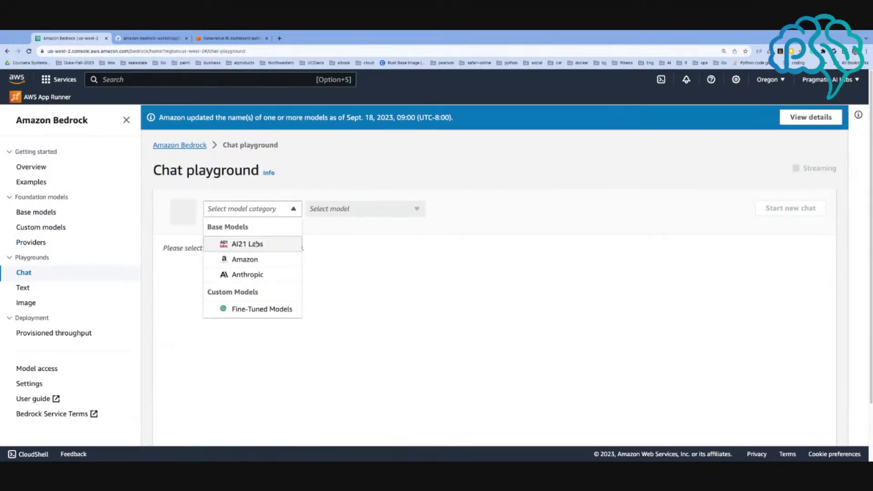
left_click(248, 244)
left_click(379, 212)
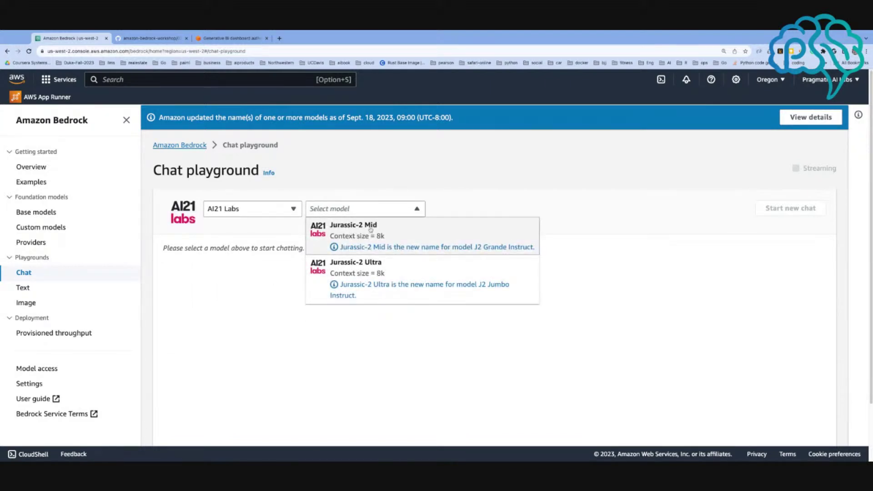
left_click(492, 189)
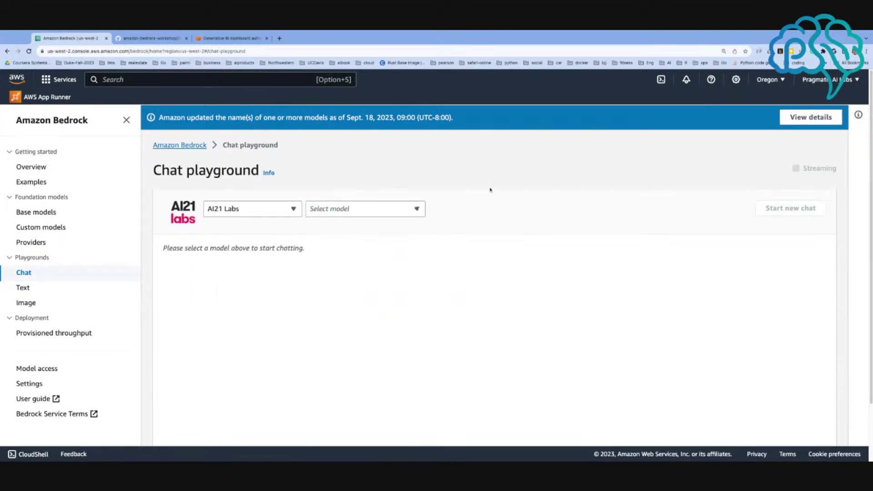
- Return to the base models list and filter it by provider AI21 Labs
left_click(36, 212)
scroll(319, 282, "down", 3)
scroll(262, 272, "up", 3)
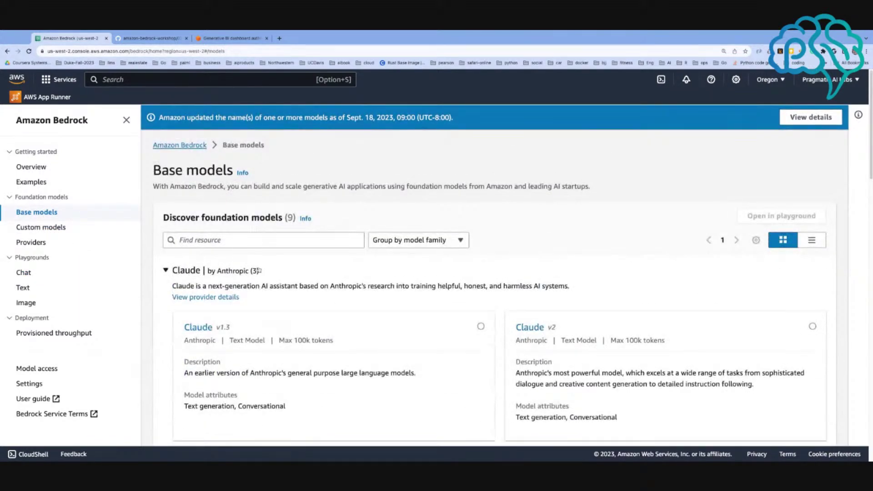
left_click(418, 241)
left_click(307, 242)
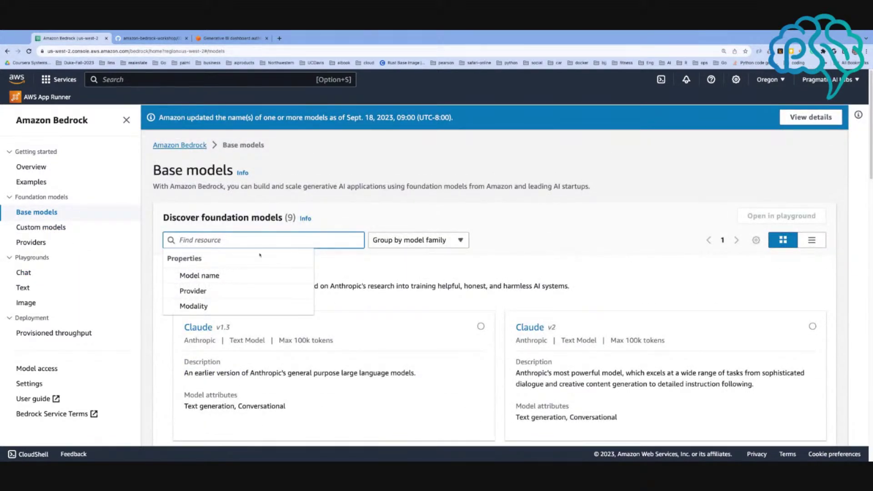
left_click(207, 291)
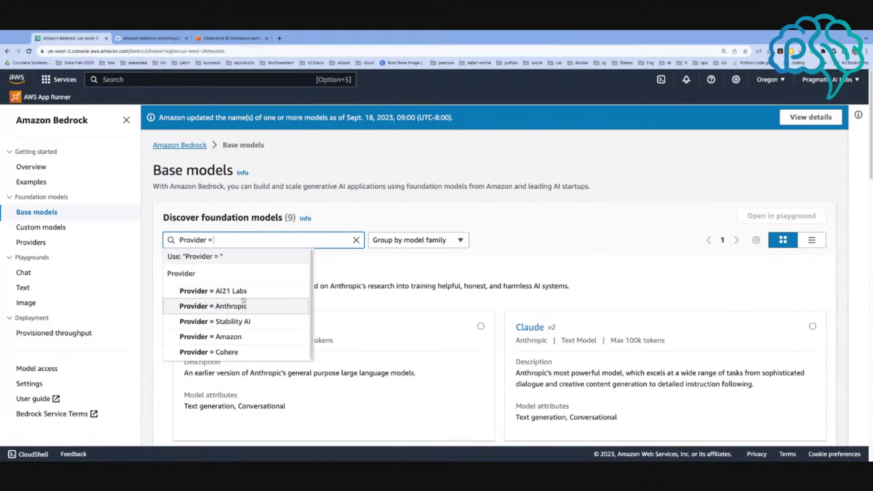
left_click(234, 291)
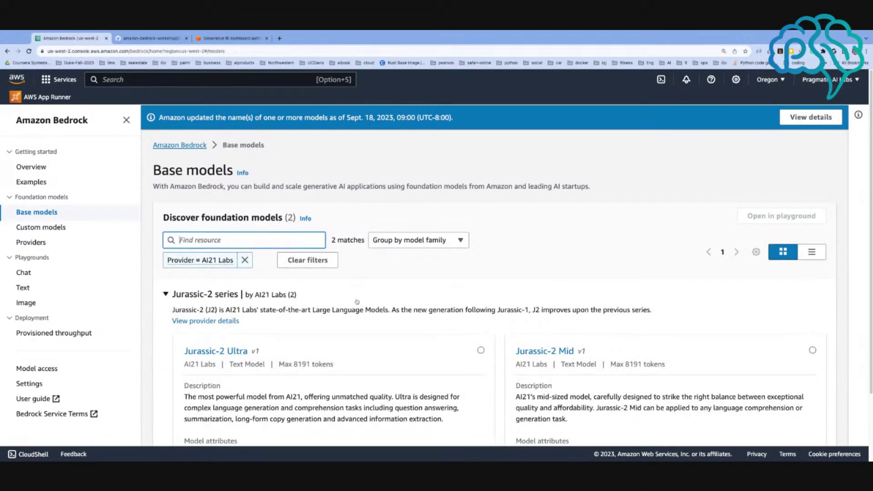
- Compare the descriptions and model attributes of Jurassic-2 Ultra and Jurassic-2 Mid, highlighting Mid's "Math" attribute
scroll(494, 264, "down", 2)
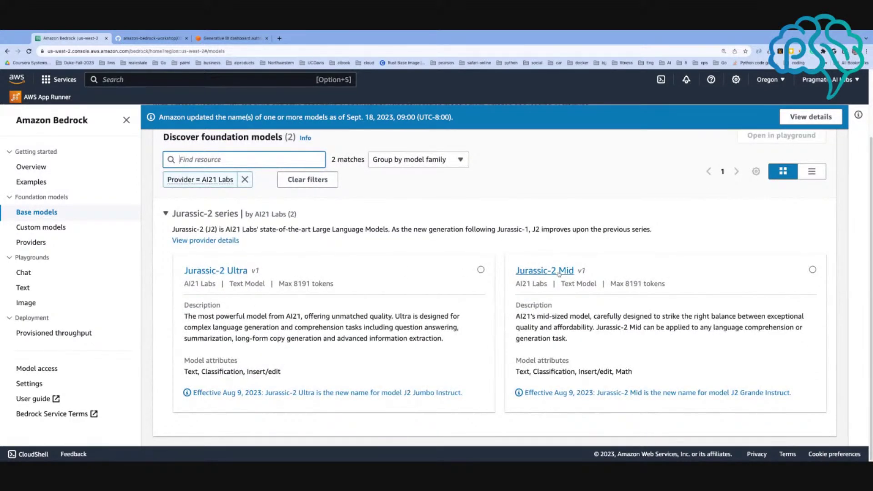
double_click(635, 373)
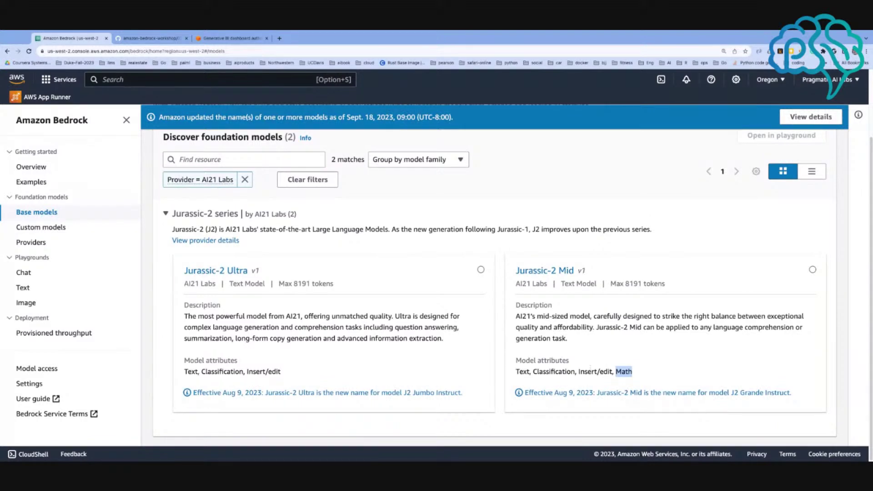
left_click_drag(331, 318, 282, 318)
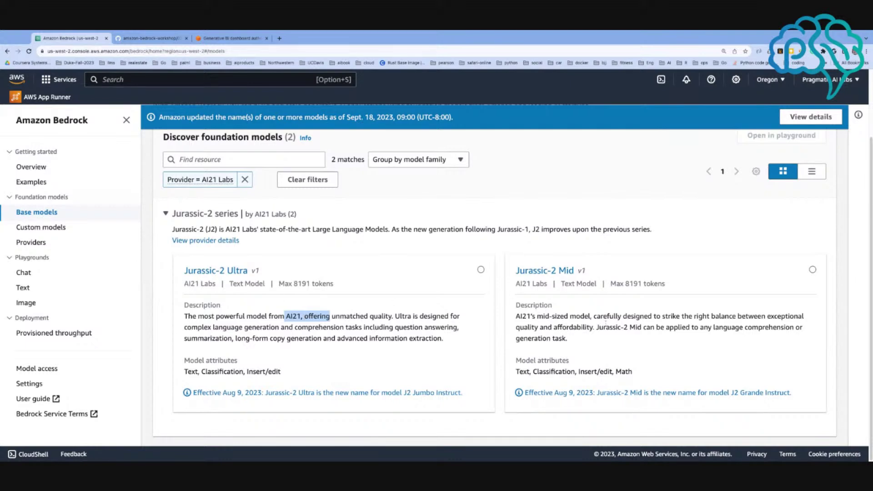
left_click(246, 372)
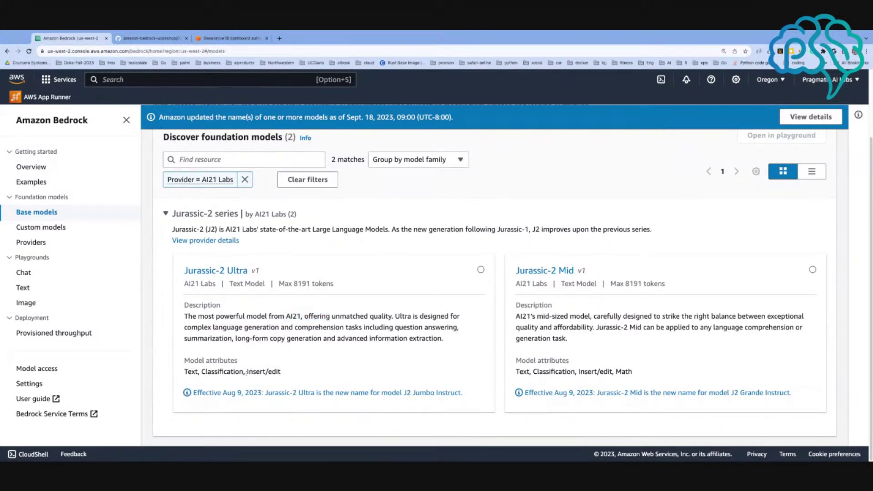
- Open the chat playground and load AI21 Labs' Jurassic-2 Mid model
left_click_drag(634, 370, 621, 372)
left_click(24, 273)
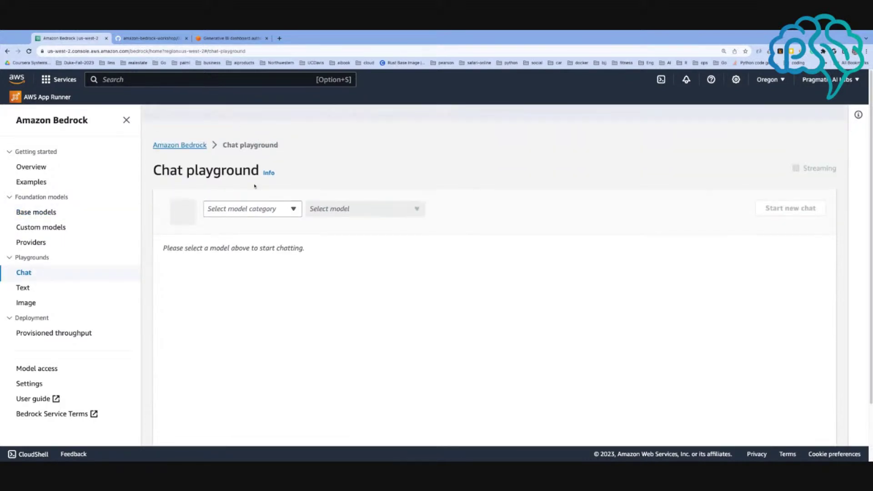
left_click(252, 210)
left_click(252, 244)
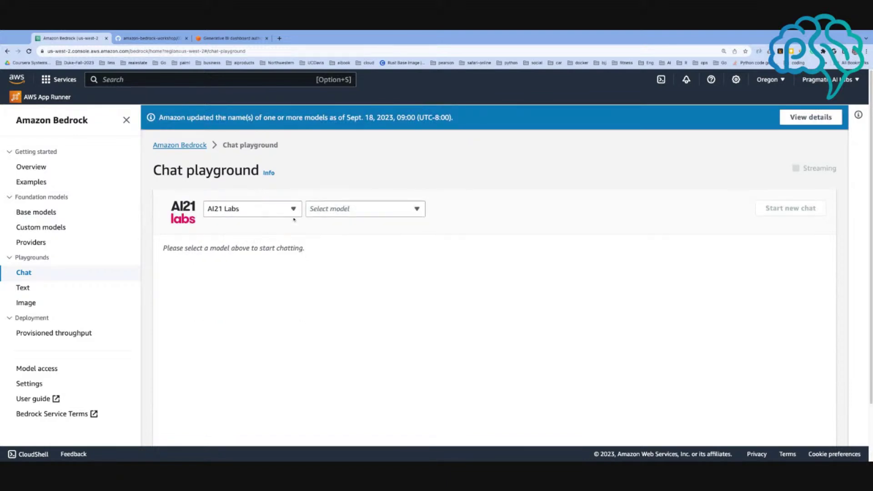
left_click(363, 211)
left_click(354, 234)
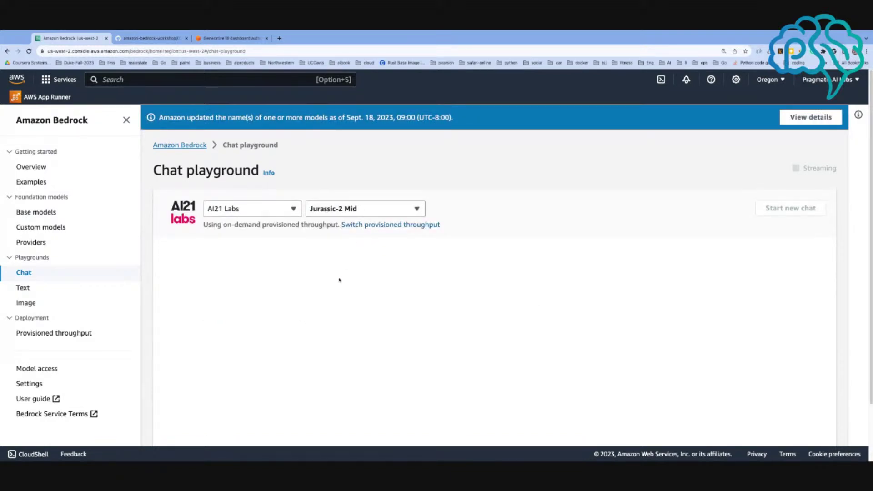
- Send the prompt "How me how to build a linear regression equation for height and weight" and highlight the equation in the model's answer
left_click(291, 417)
type("How me how to ")
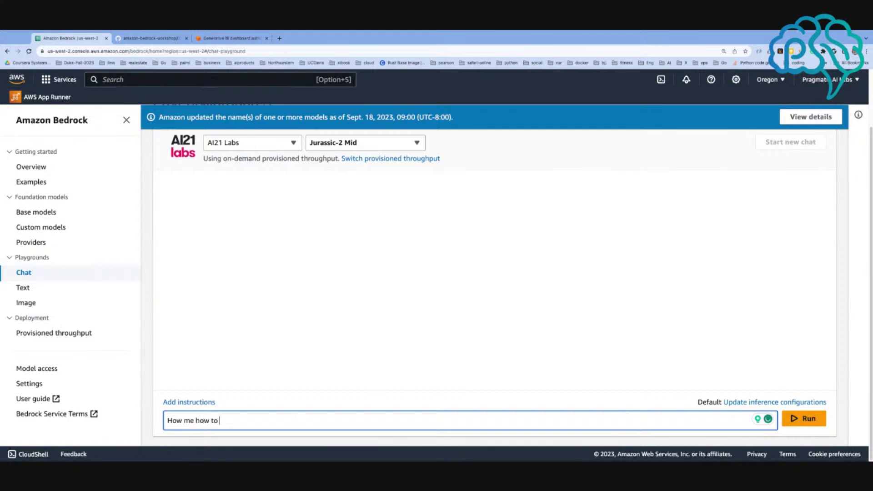
type("build a linear regression equation for height and wei")
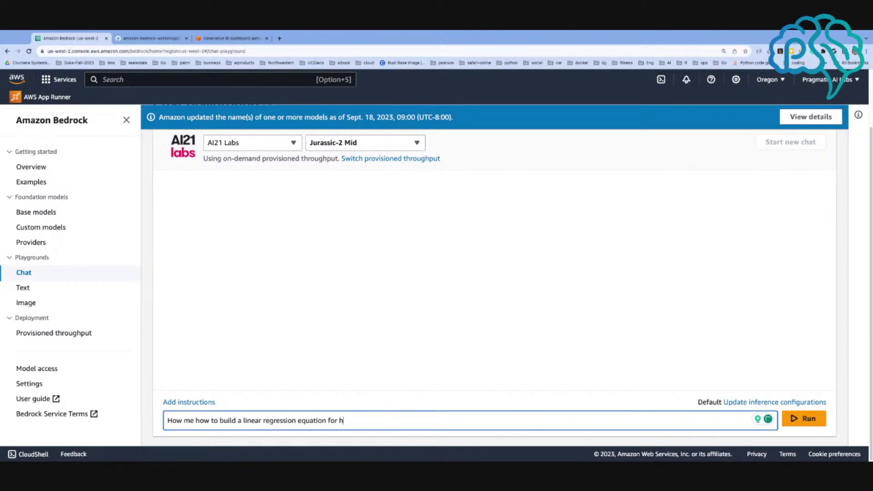
type("ght")
key("Return")
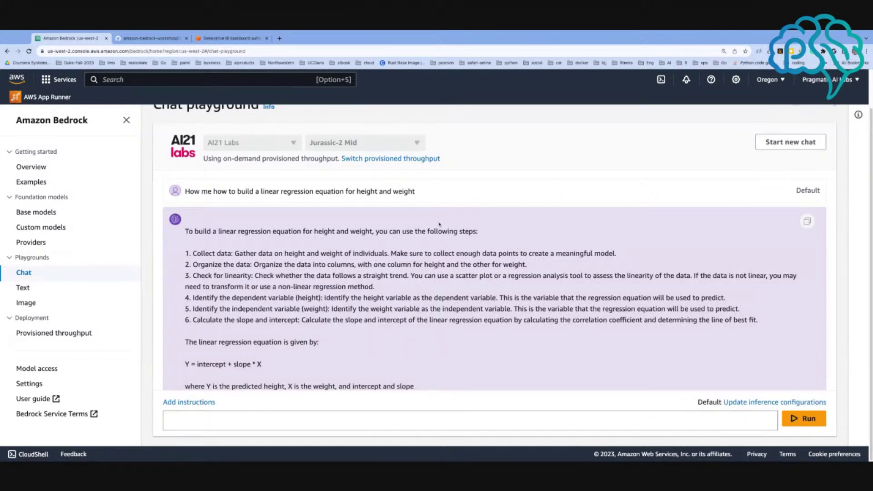
scroll(318, 337, "down", 1)
triple_click(276, 343)
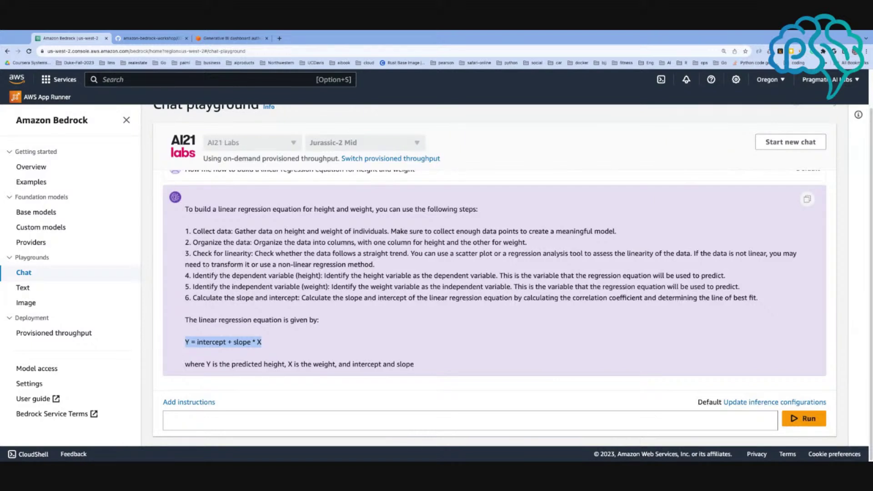
- Examine the Custom models page, highlighting the fine-tuning and provisioned throughput steps, the labeled training data text and the page title
left_click(40, 228)
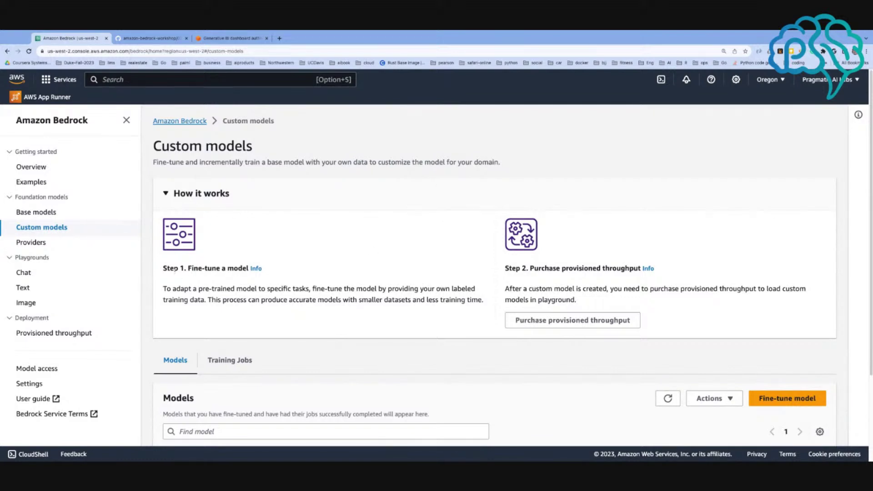
left_click_drag(186, 266, 247, 268)
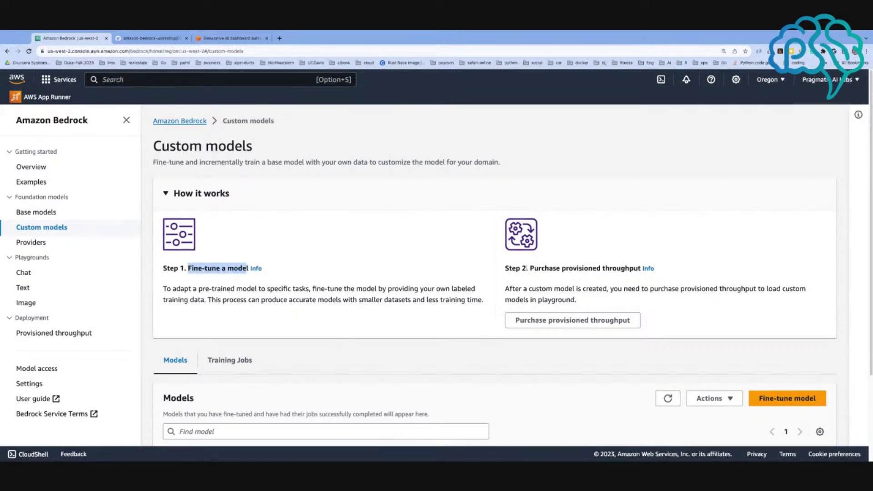
left_click(532, 269)
left_click_drag(531, 268, 641, 269)
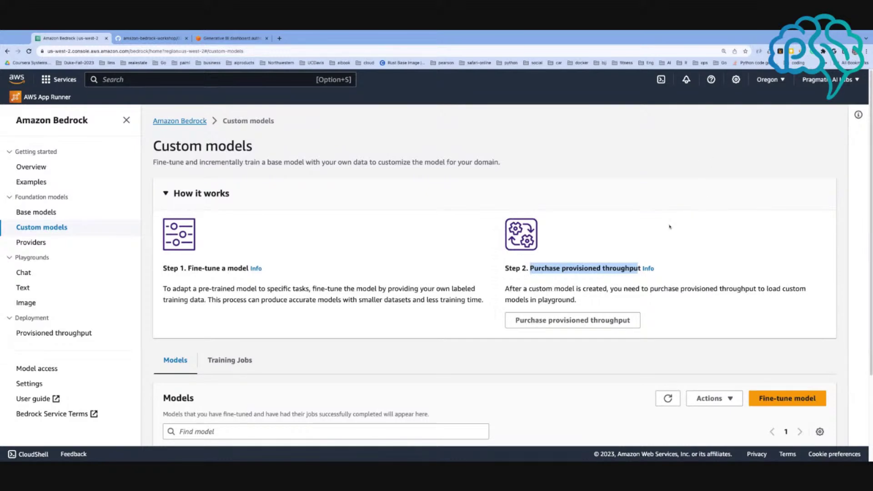
scroll(673, 227, "down", 3)
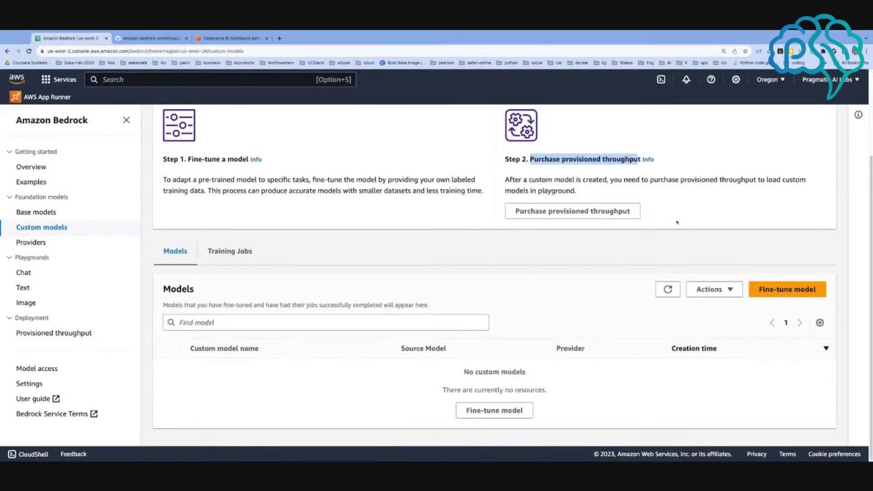
scroll(678, 223, "up", 2)
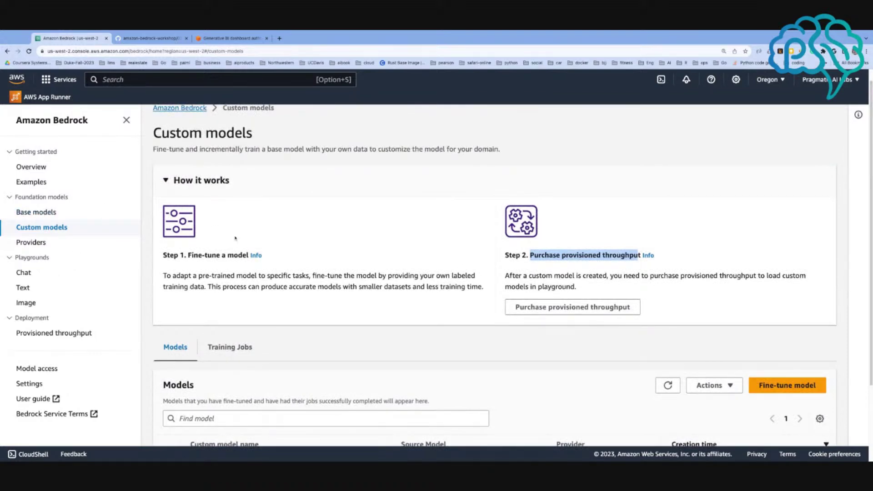
left_click_drag(310, 275, 206, 286)
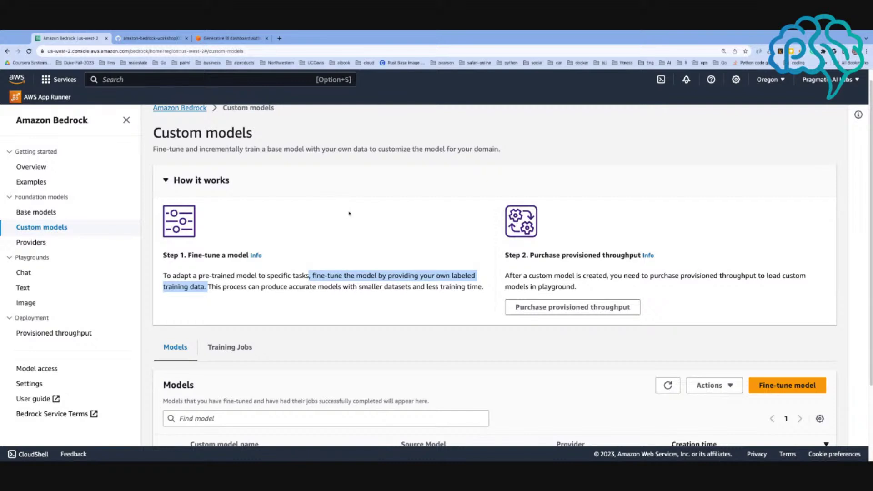
triple_click(152, 133)
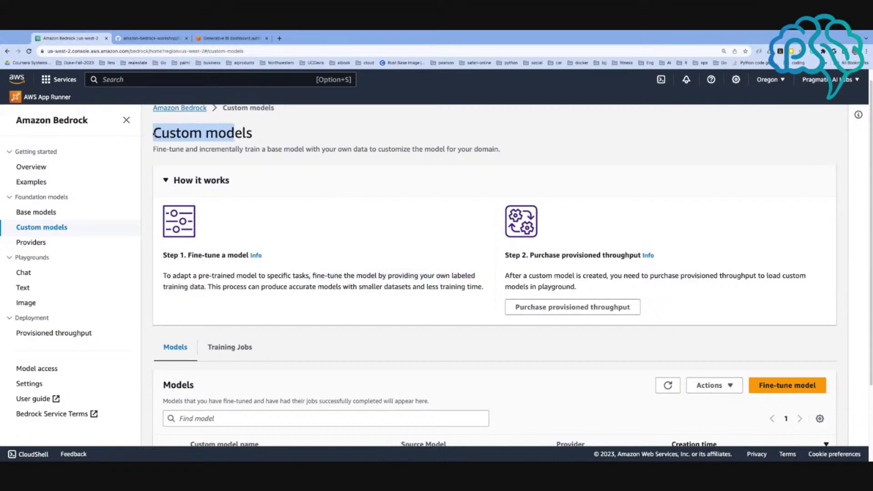